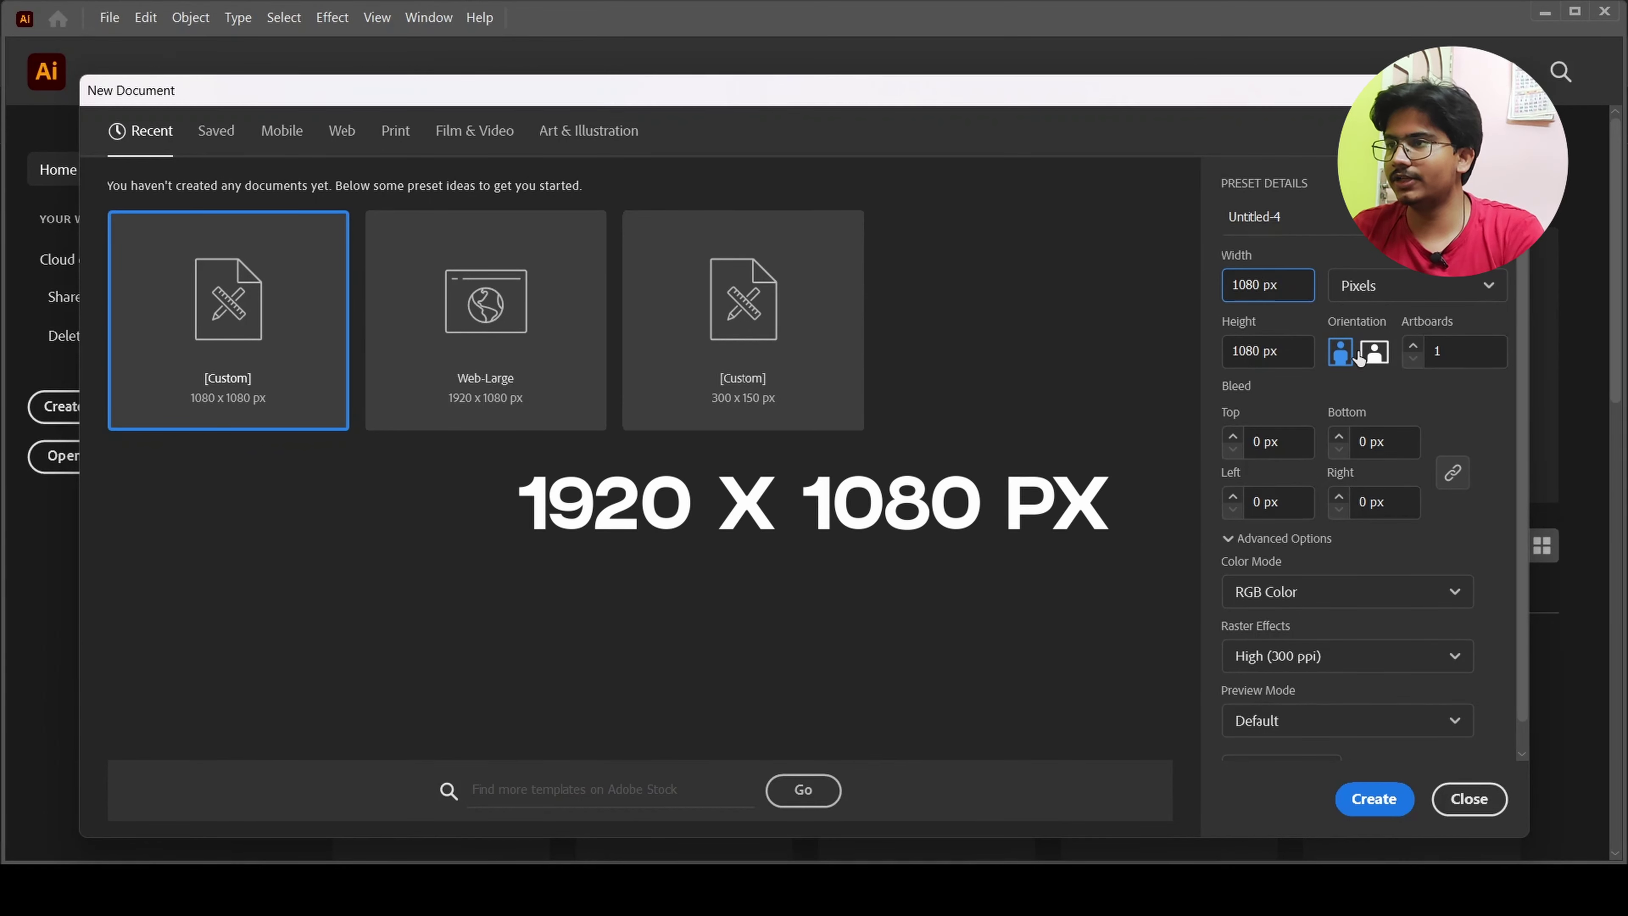
- Set the new document's width to 1920 px, keeping the height at 1080 px
key(BackSpace)
key(BackSpace)
key(BackSpace)
key(BackSpace)
text(1920)
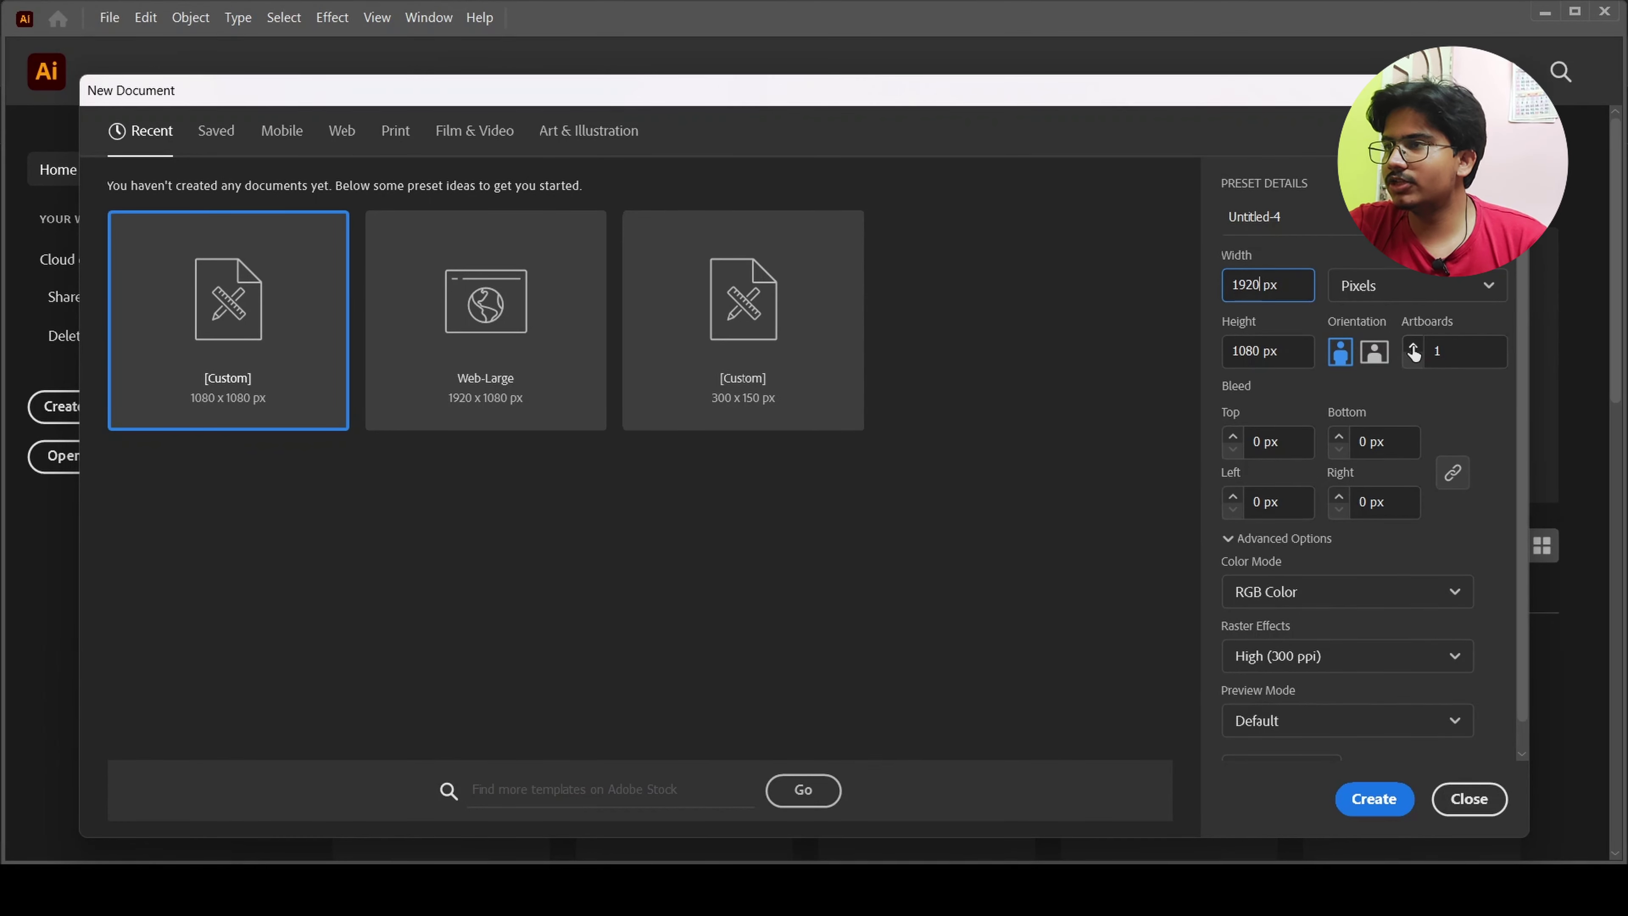
- Set the number of artboards to 7 and create the document
click(1414, 347)
click(1413, 347)
click(1413, 346)
click(1413, 346)
click(1414, 346)
click(1413, 346)
scroll(1404, 577, down, 1)
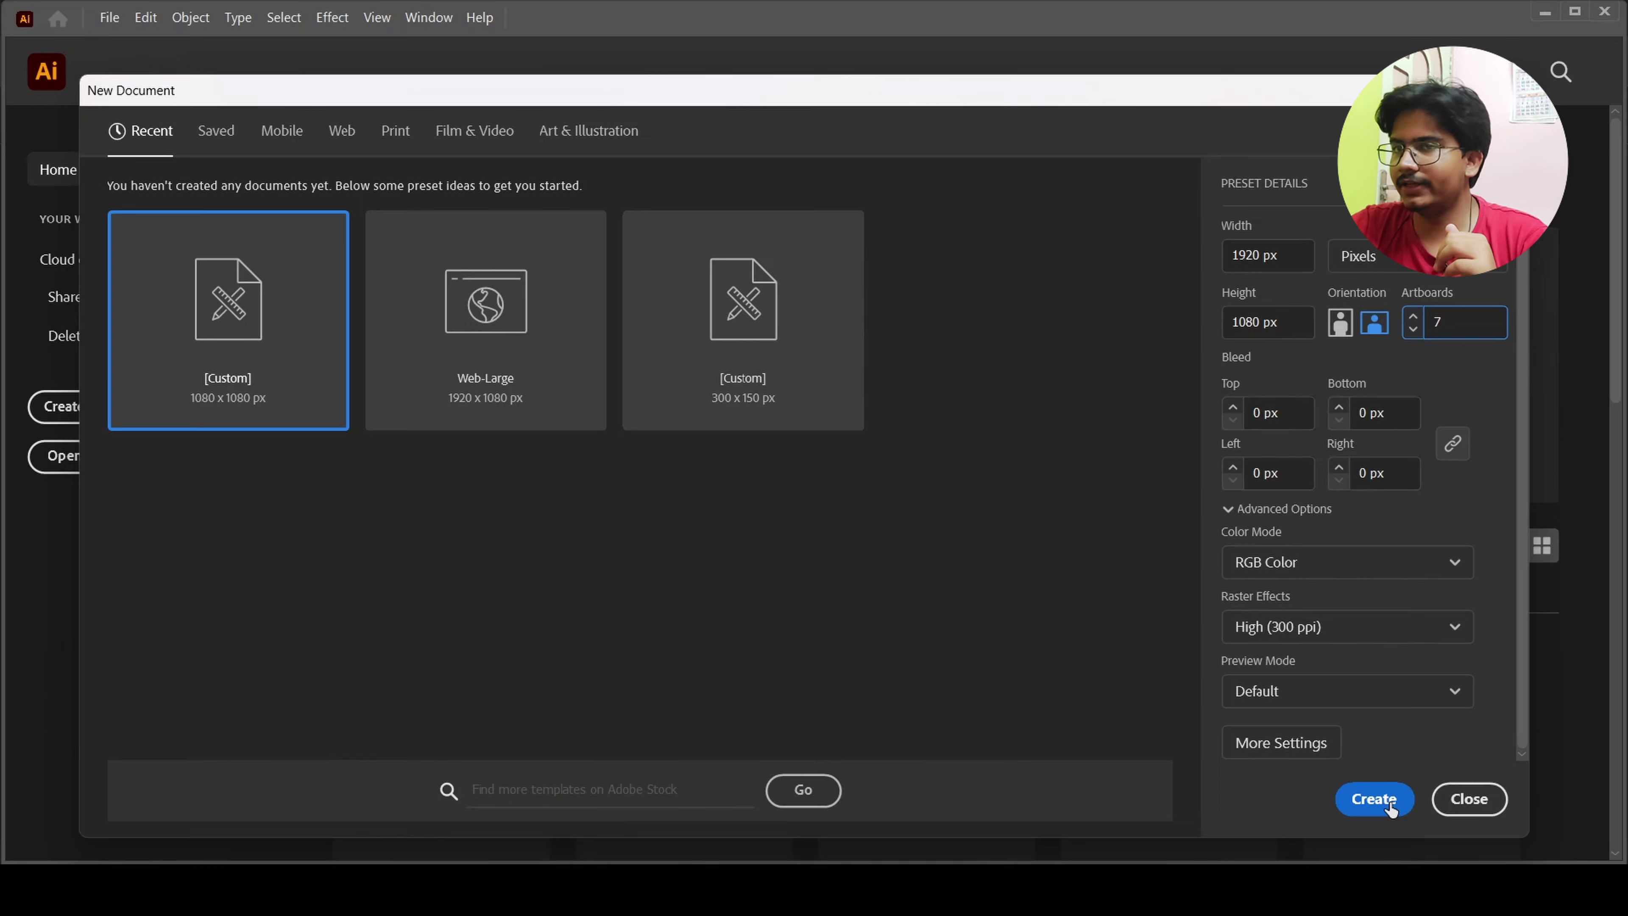
click(1374, 799)
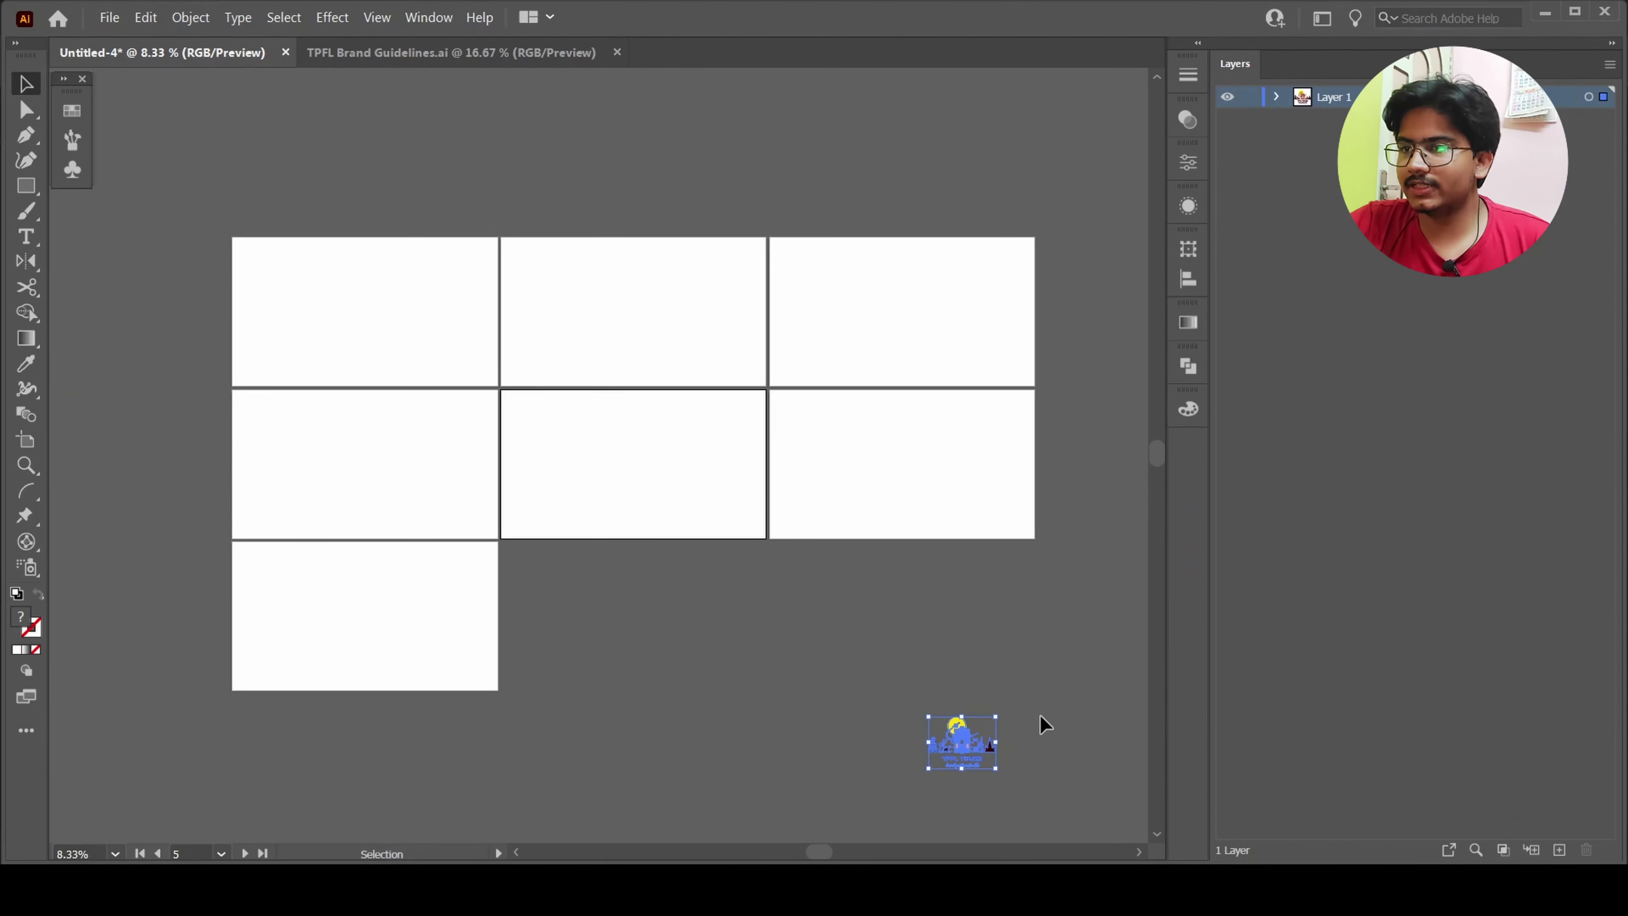
- Move the TPFL Tours logo from the empty canvas onto the lower-left area of the first artboard
click(1041, 716)
click(977, 753)
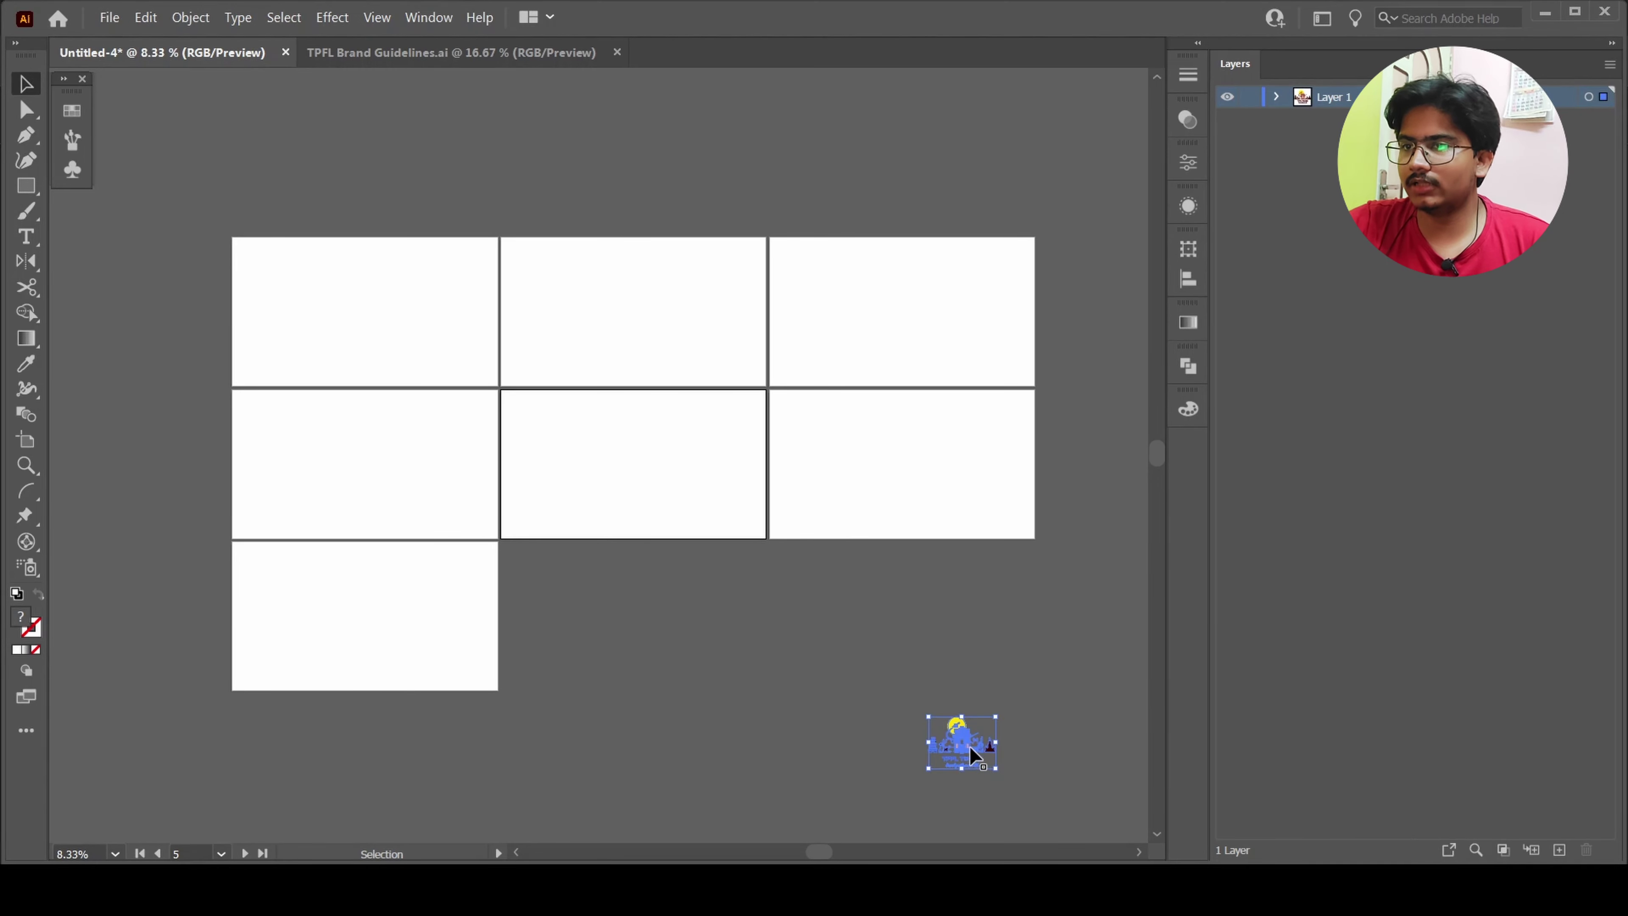
drag(970, 749, 739, 654)
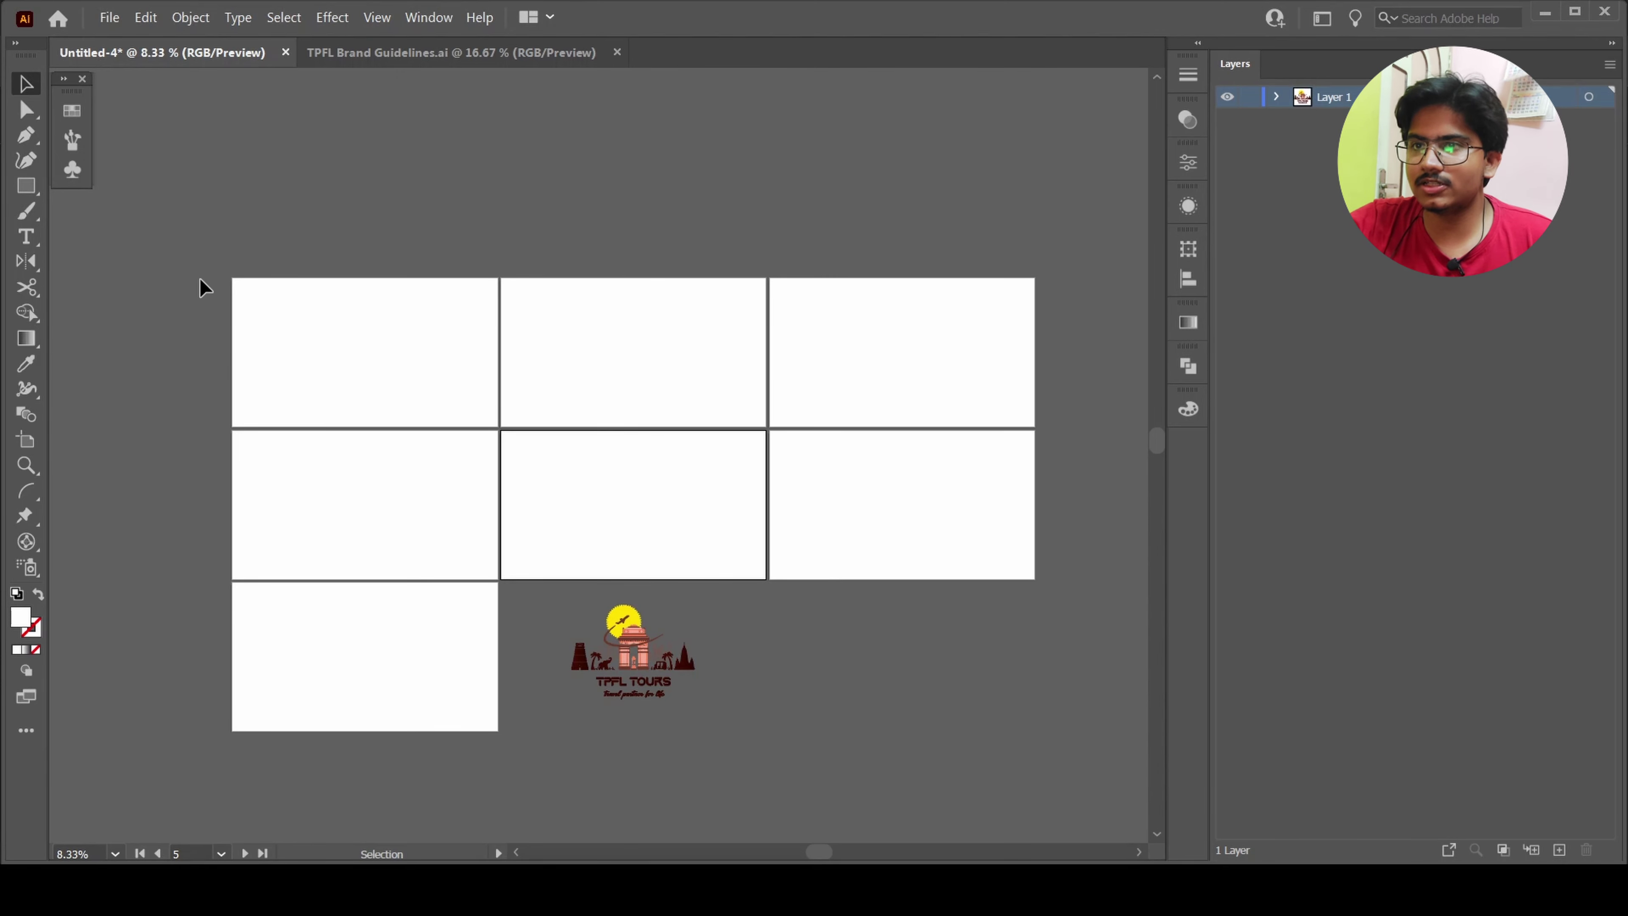
drag(640, 650, 314, 382)
key(ctrl+equal)
key(ctrl+equal)
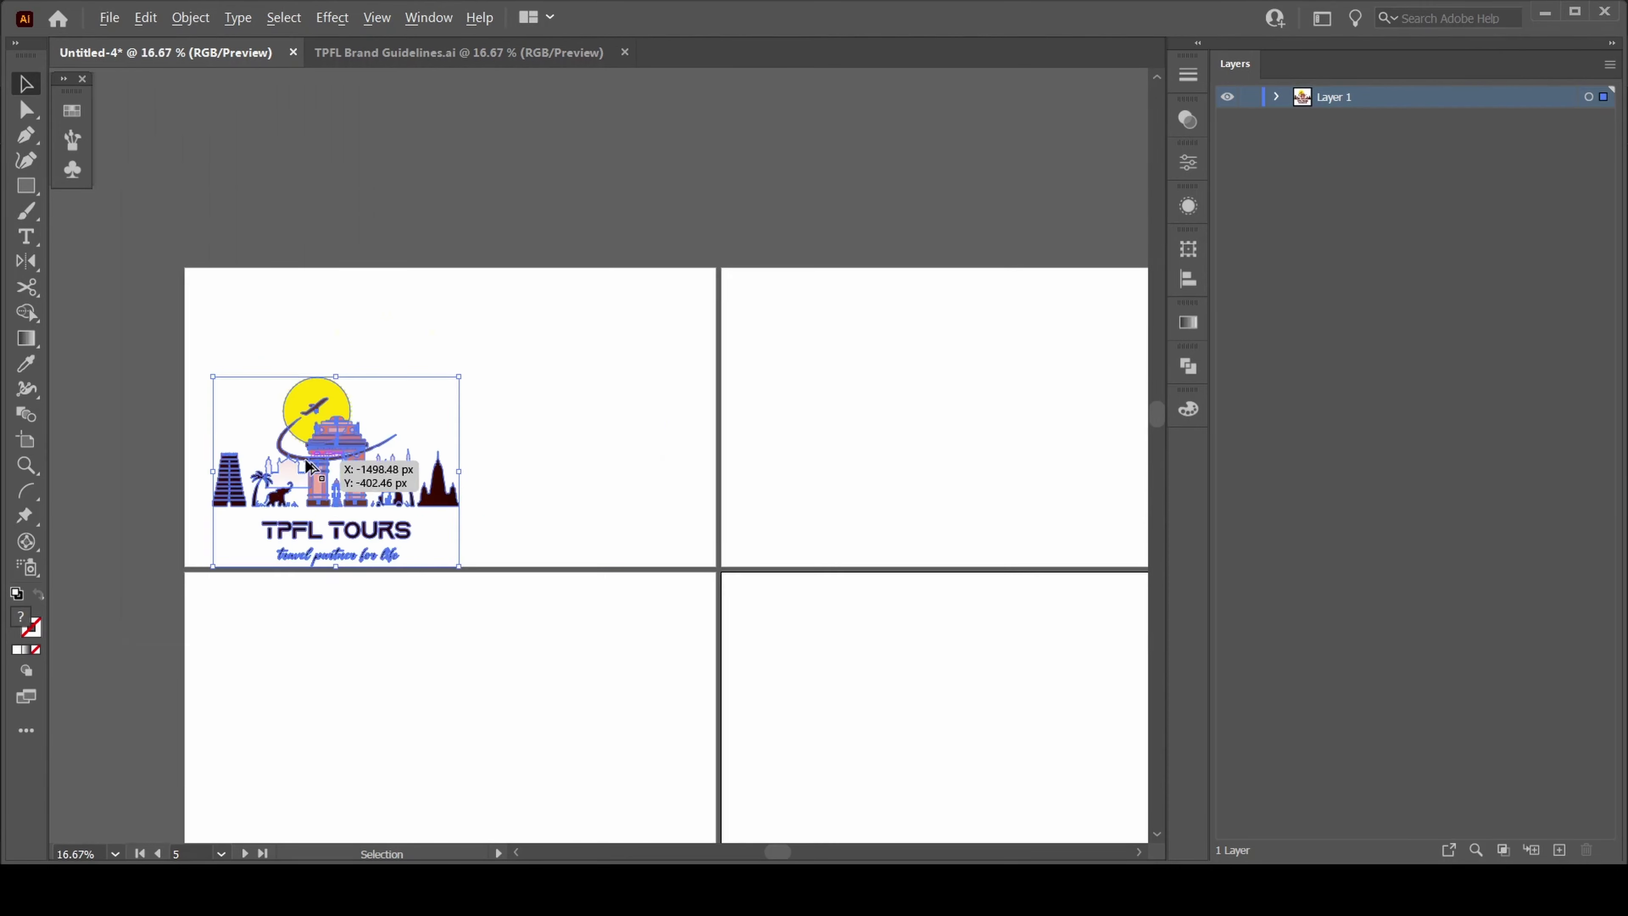
key(ctrl+equal)
drag(325, 530, 290, 514)
scroll(290, 515, up, 2)
click(440, 706)
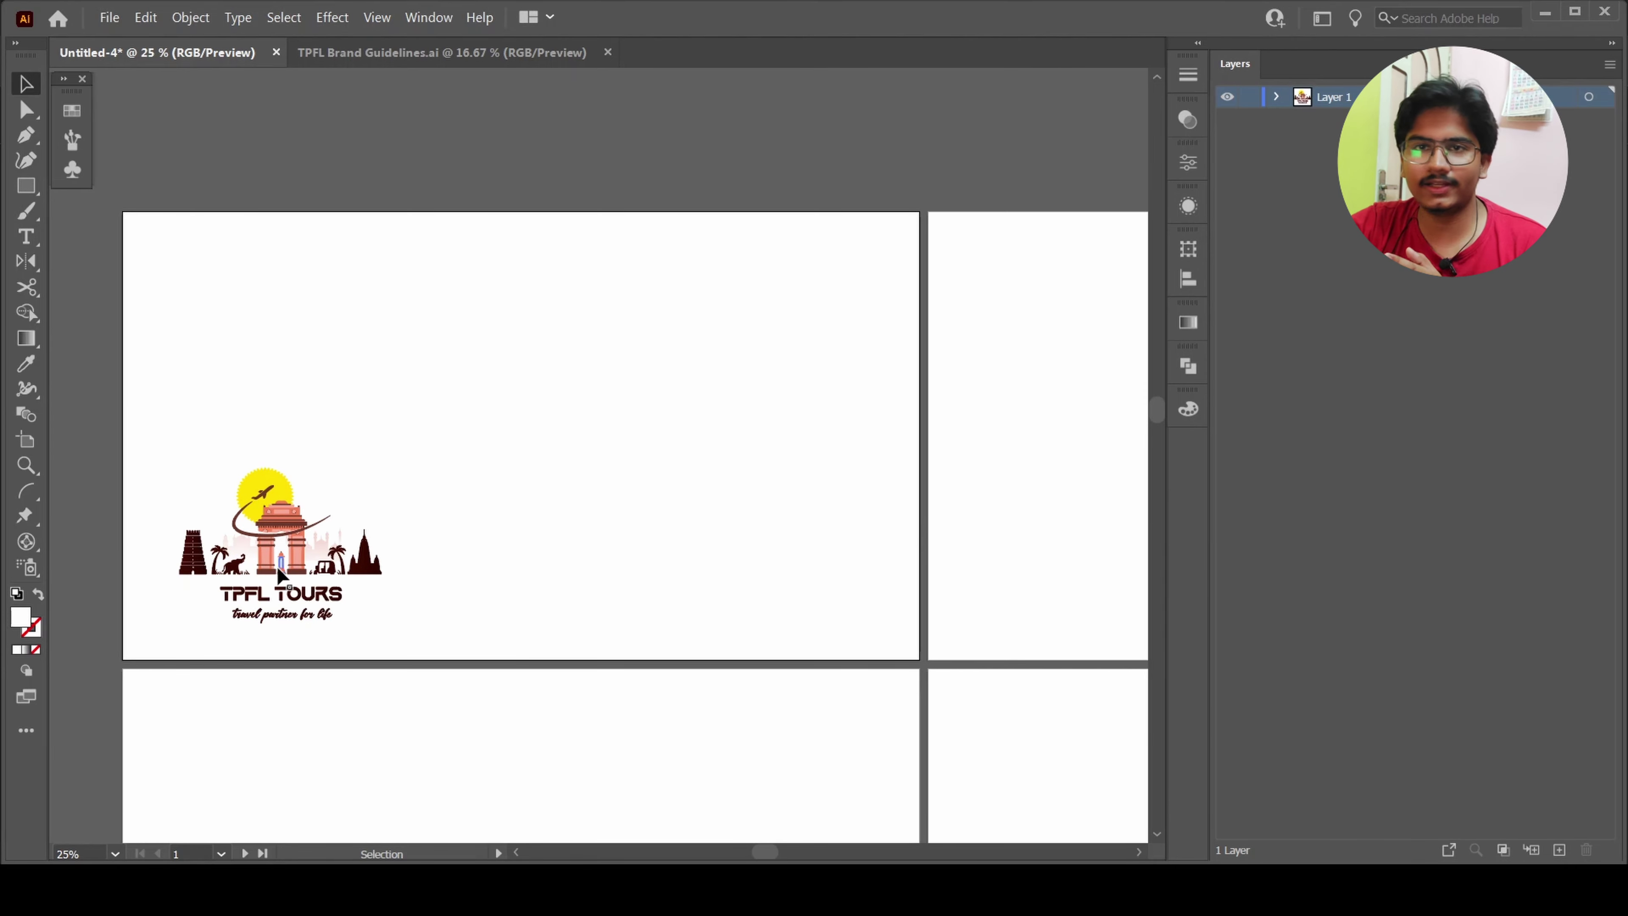
- Paste the gate illustration at the right side of the first artboard and clip the enlarged artwork to the artboard's edges
key(ctrl+v)
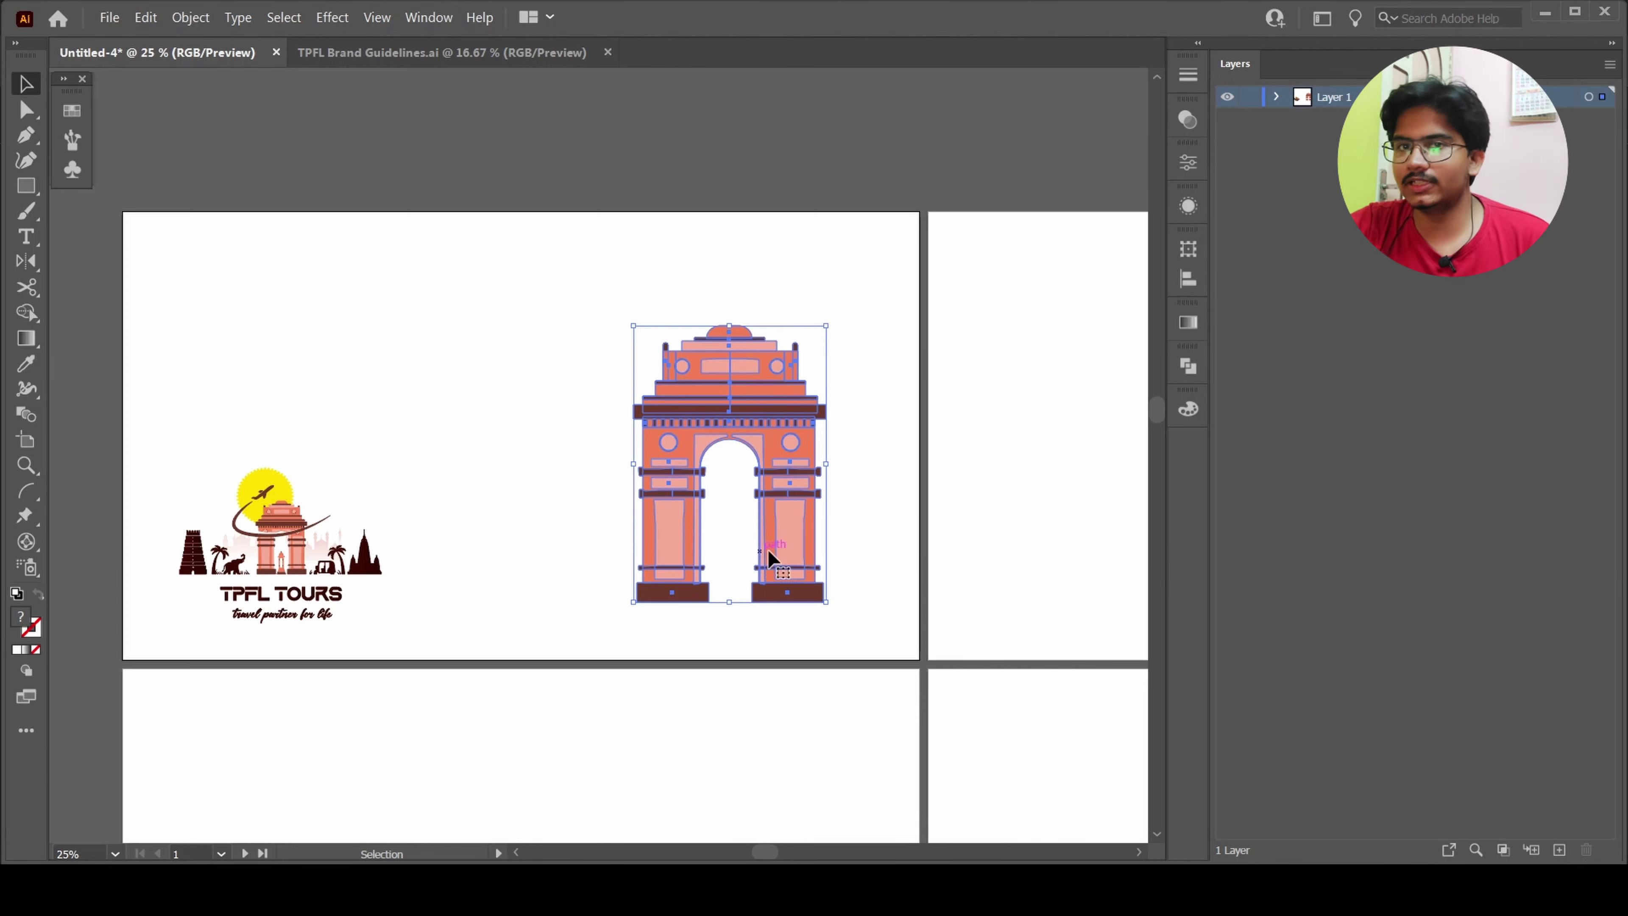
drag(761, 454, 766, 492)
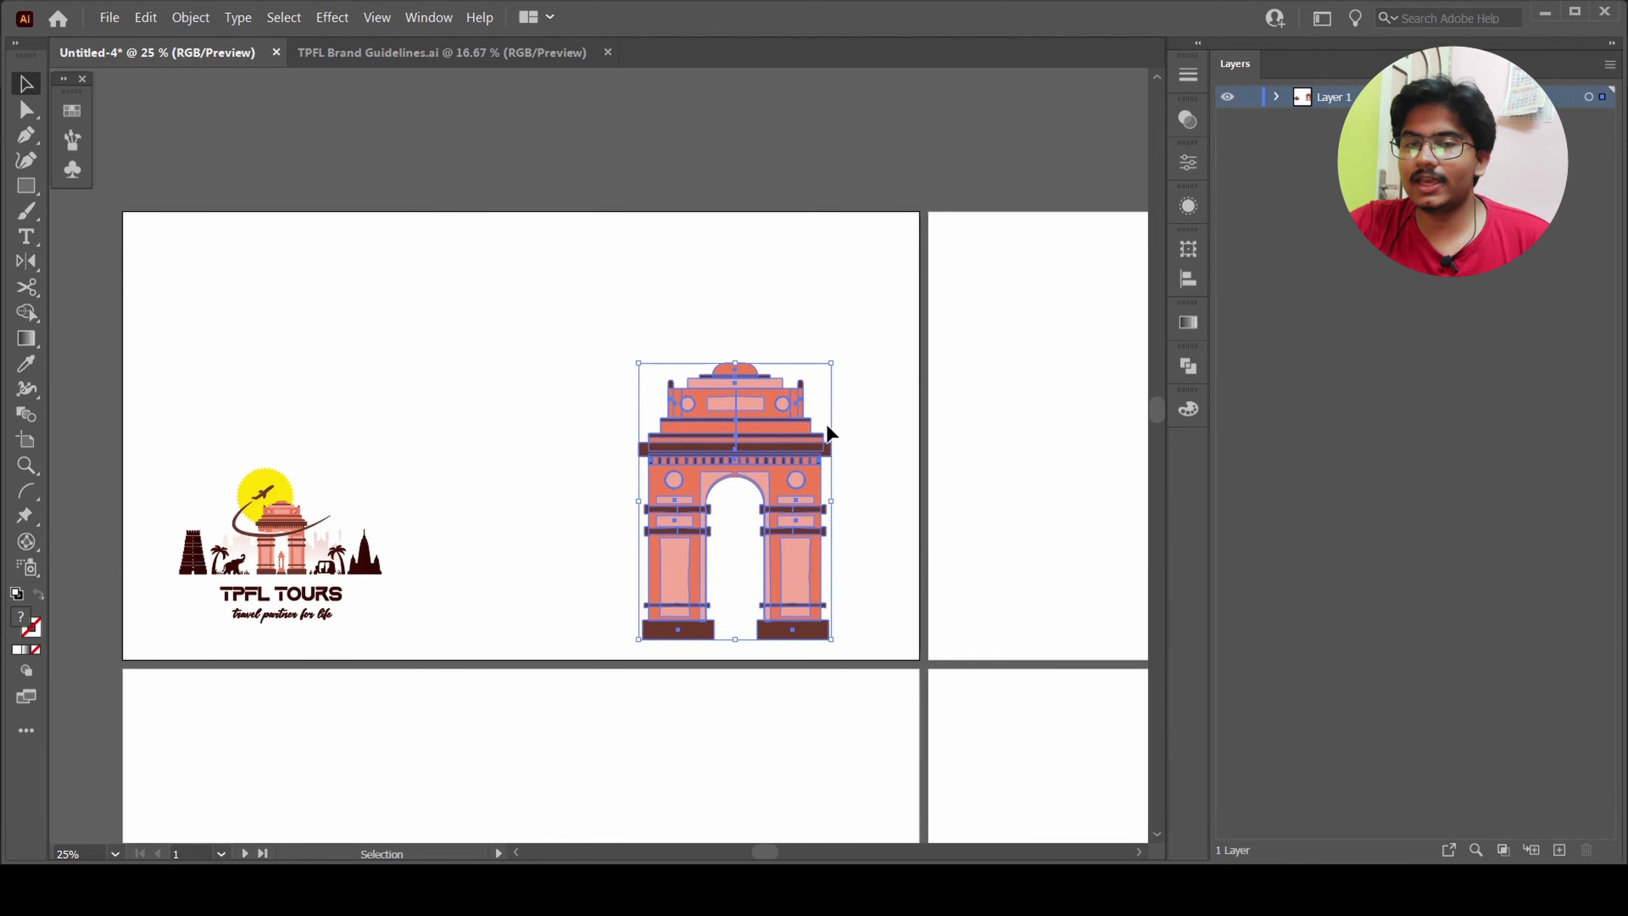
drag(788, 425, 810, 478)
key(ctrl+7)
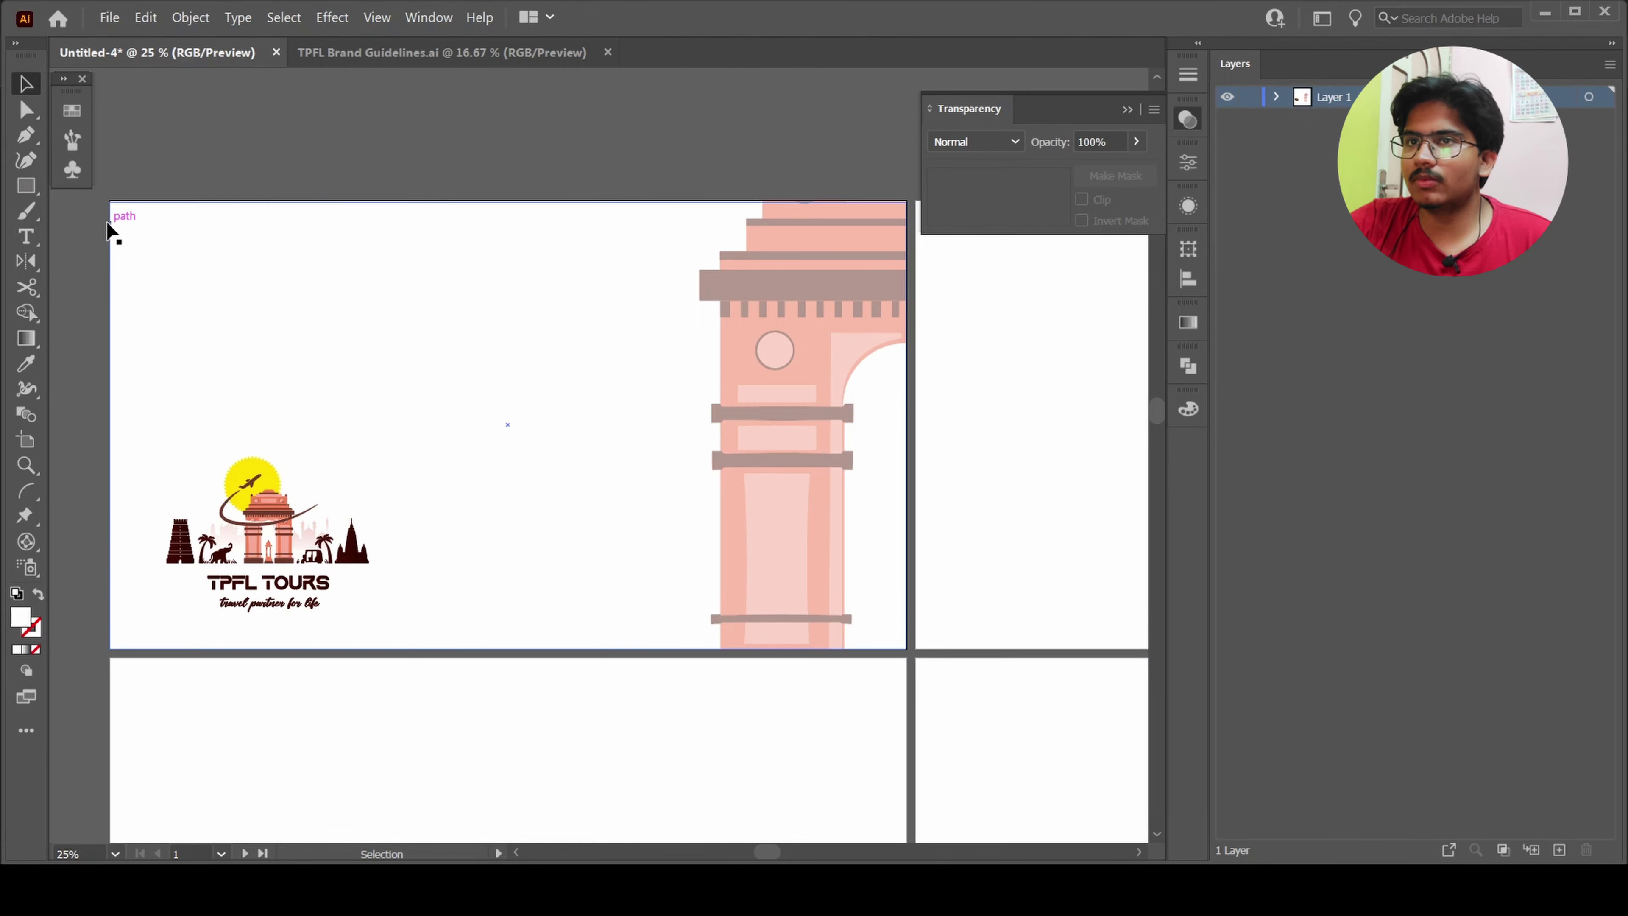
- Draw a full-width rectangle over the upper part of the first artboard and fill it with the logo's dark maroon
click(24, 187)
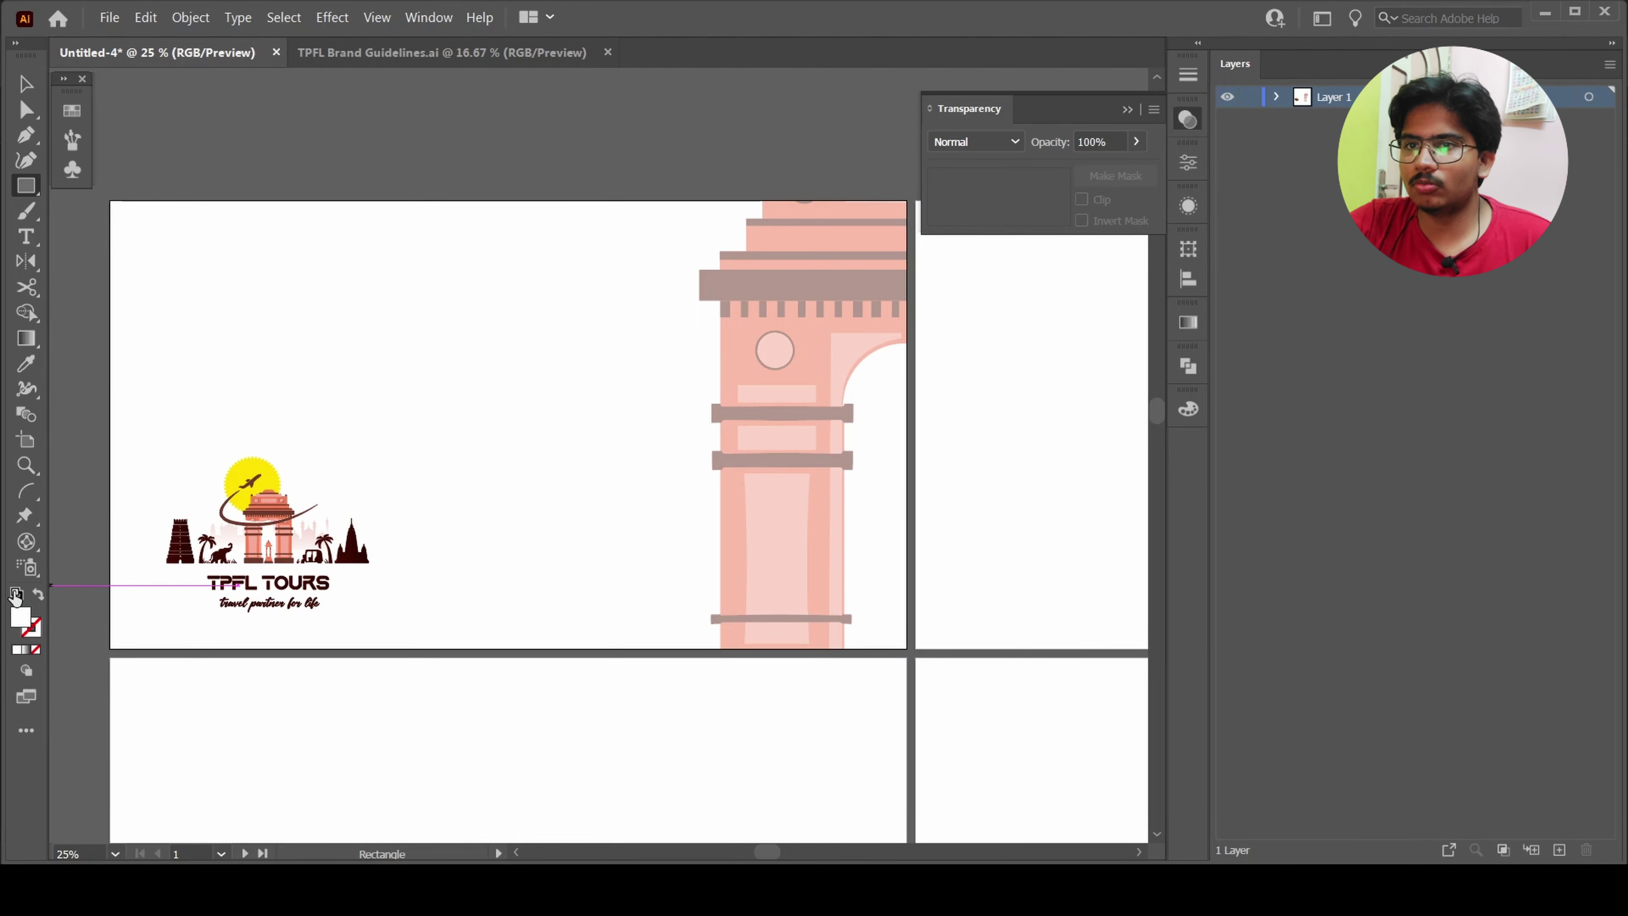
scroll(356, 561, up, 7)
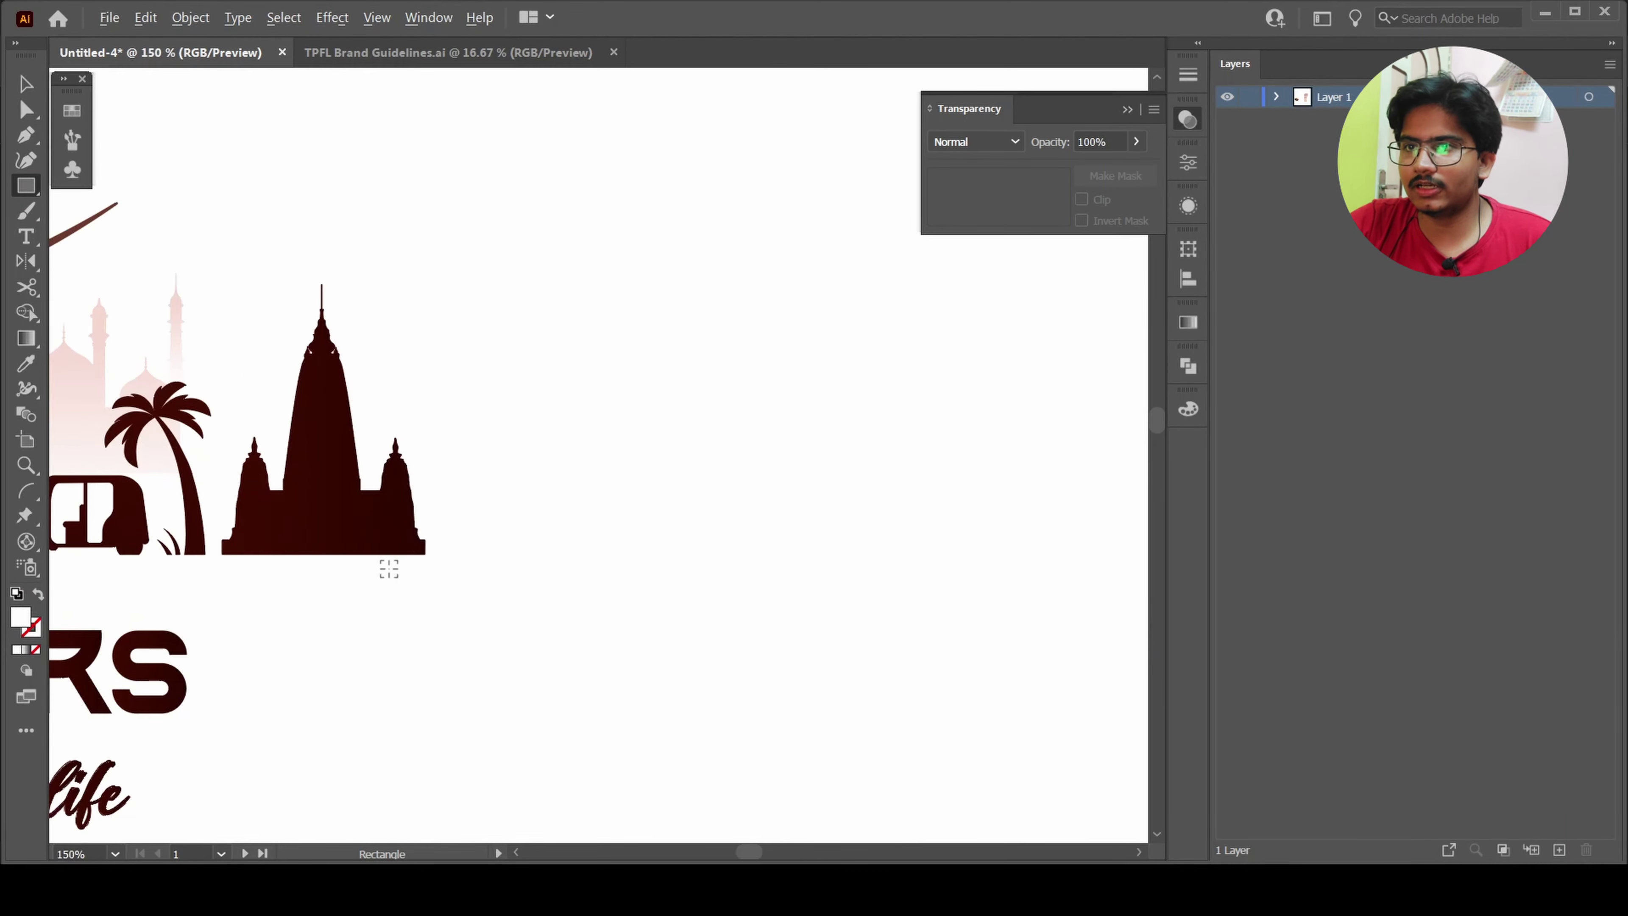
scroll(262, 334, down, 7)
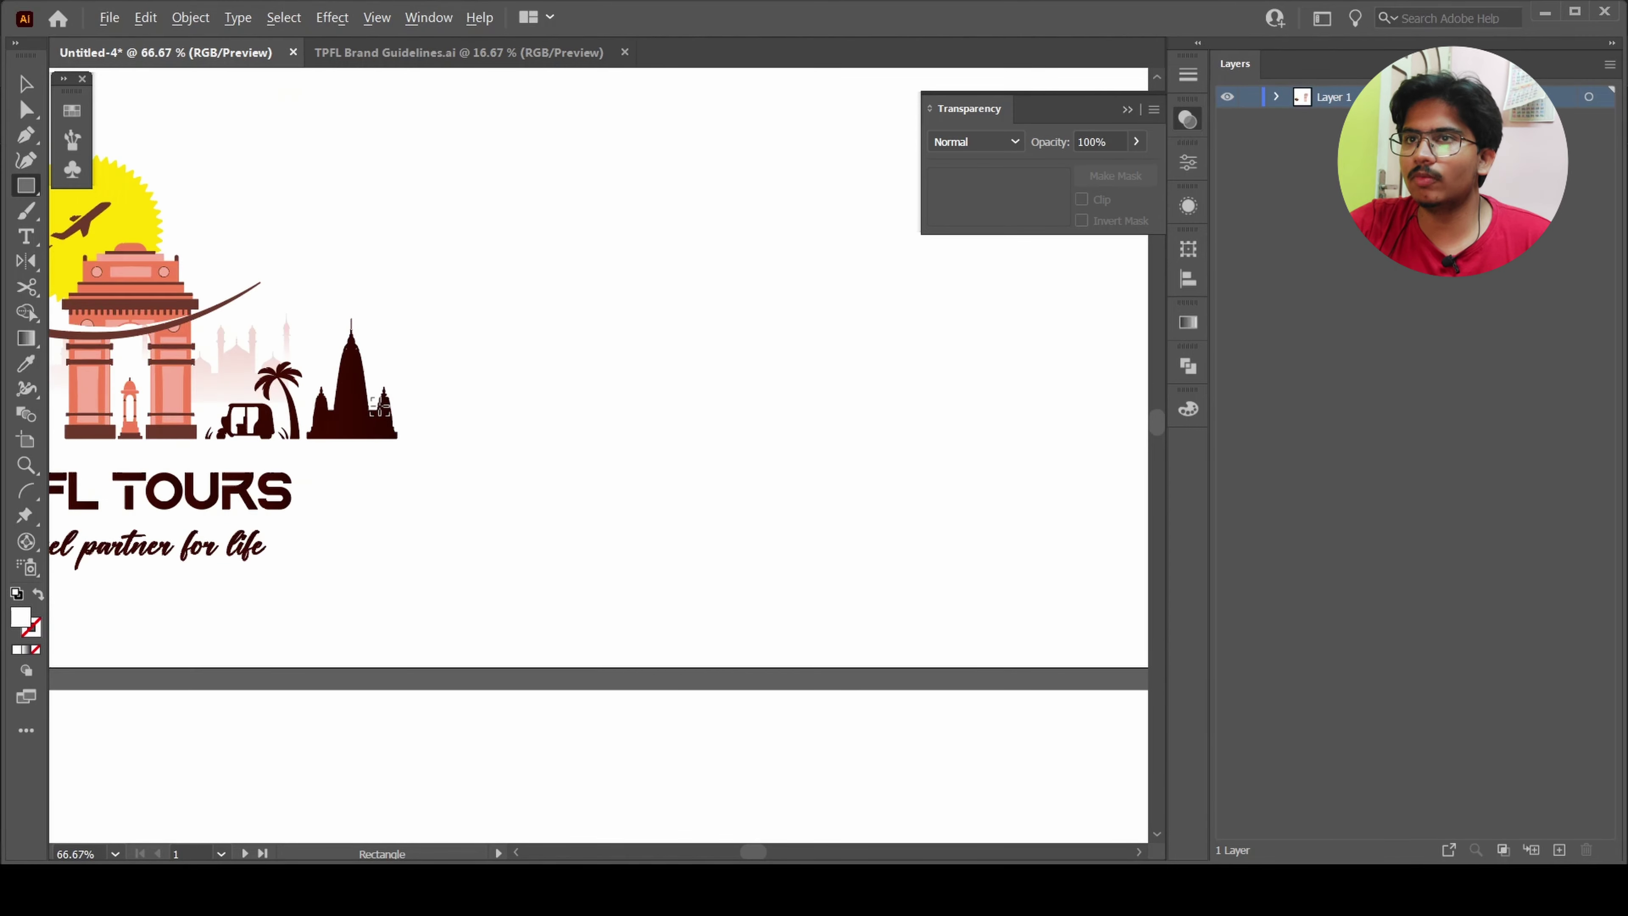
drag(117, 199, 925, 427)
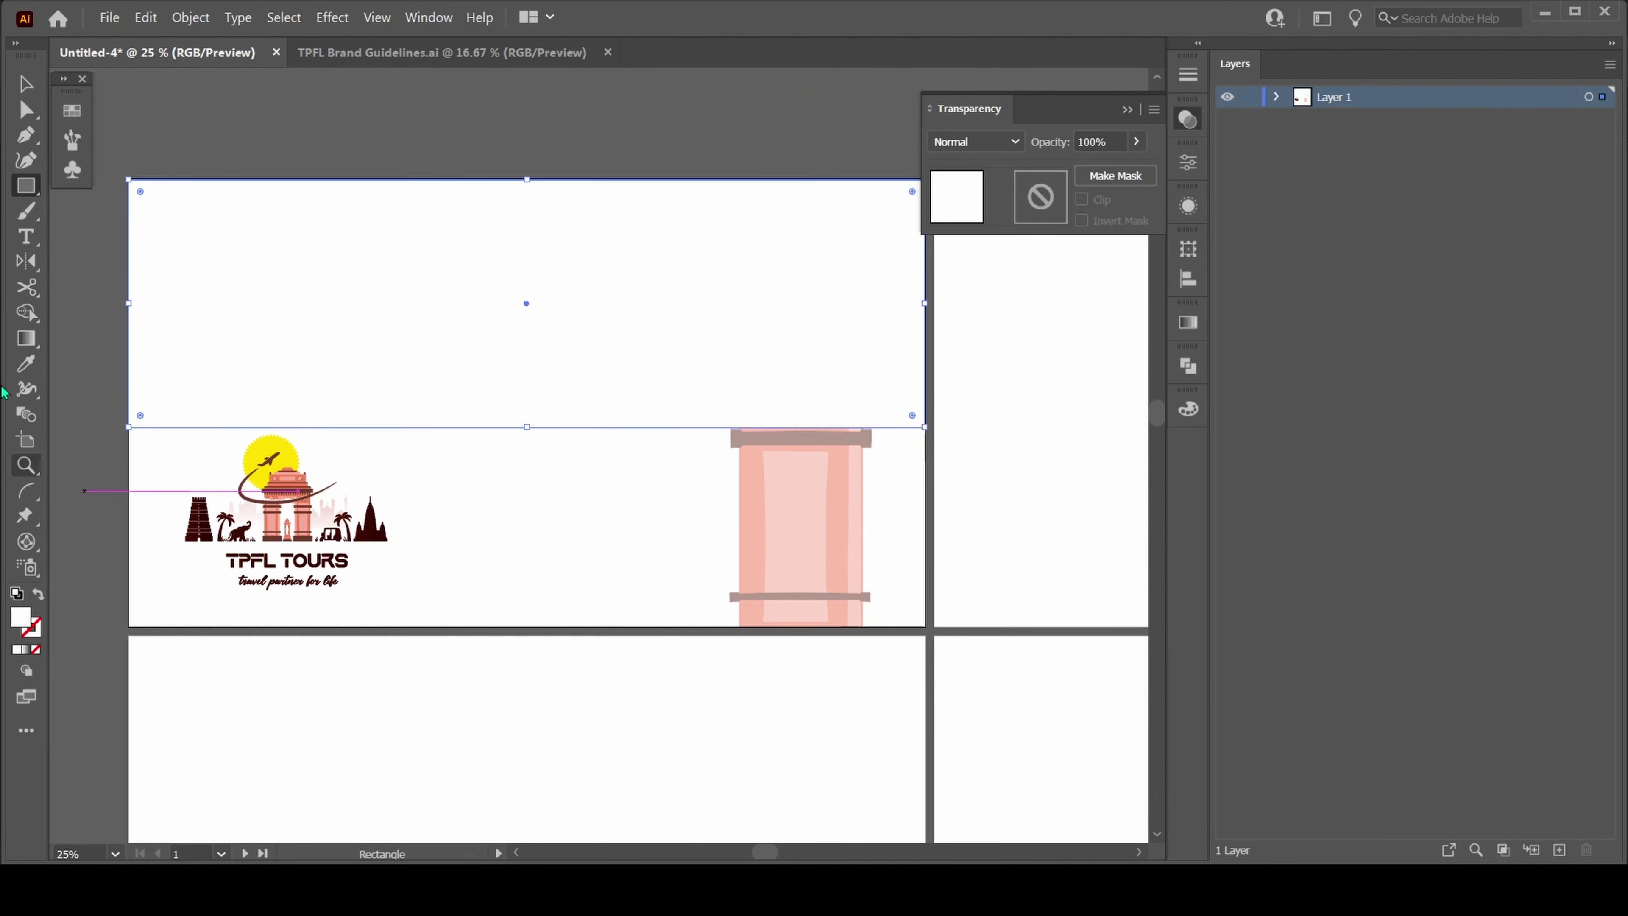
key(i)
click(198, 519)
key(v)
click(331, 151)
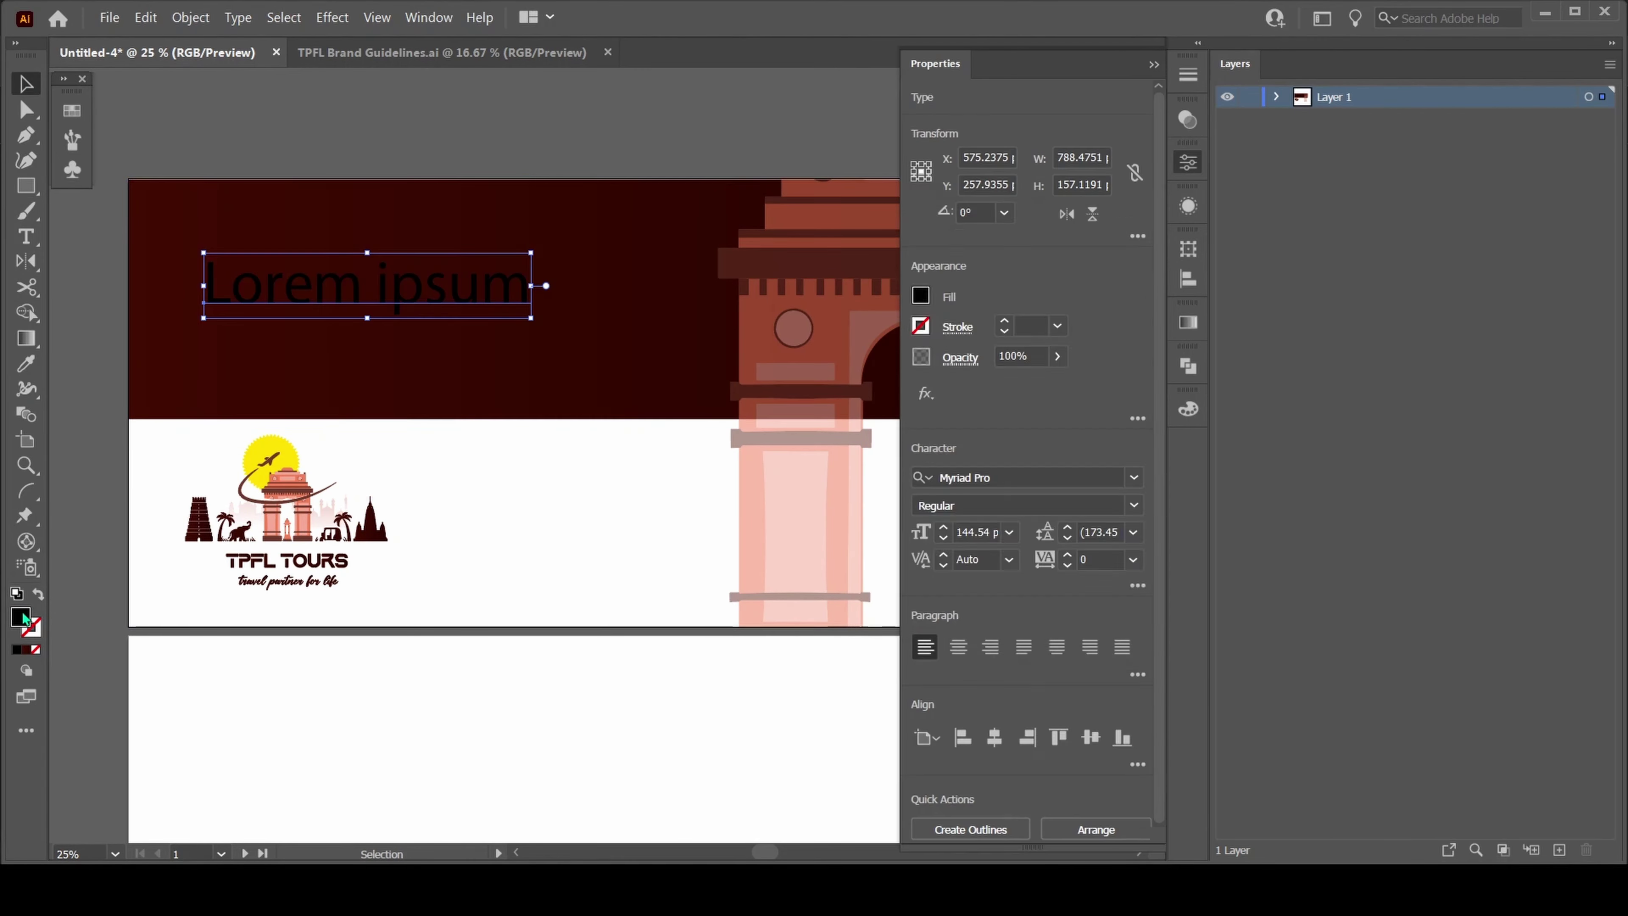
- Fill the placeholder text on the maroon band with white and set its font to Aquire Bold
click(18, 616)
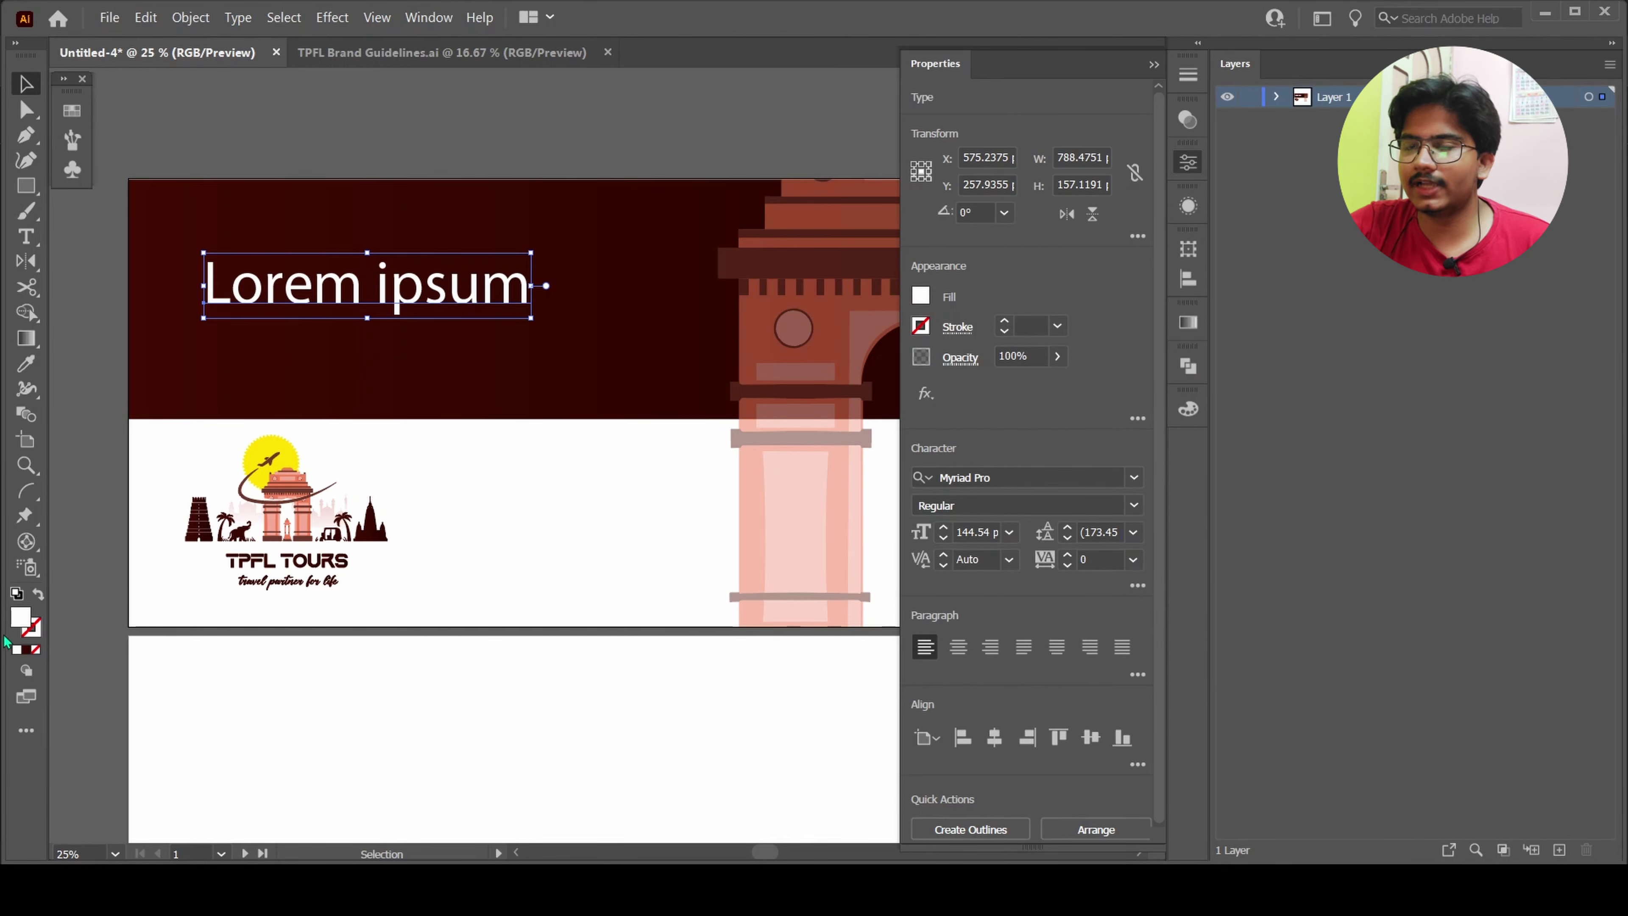
scroll(327, 593, up, 4)
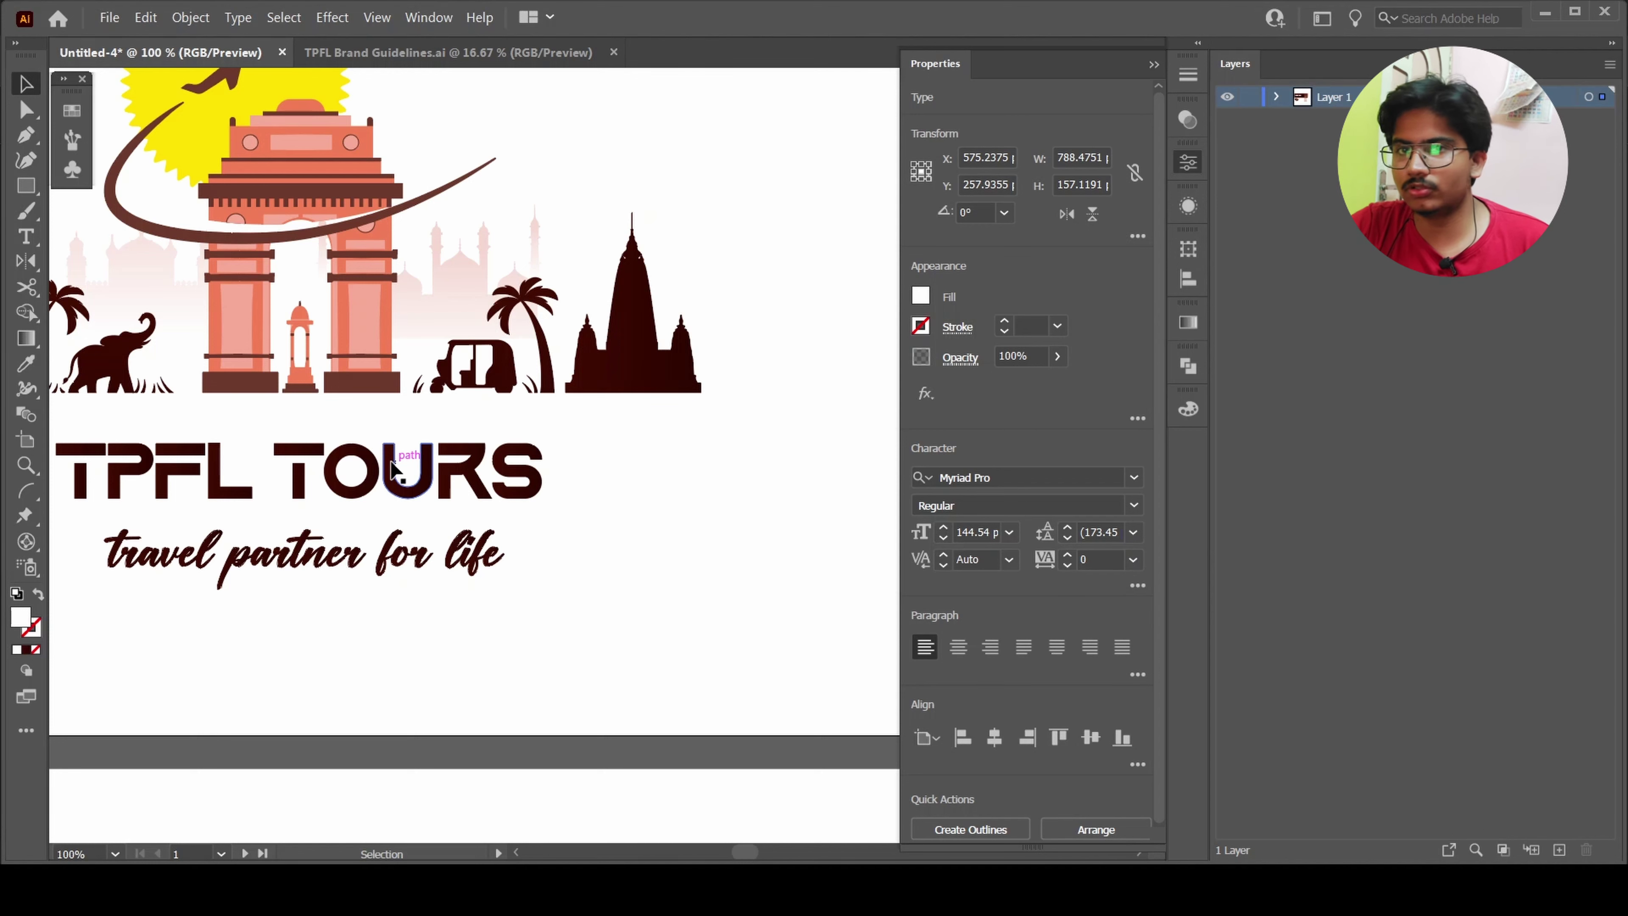
scroll(392, 471, down, 1)
scroll(384, 577, up, 3)
scroll(374, 622, down, 2)
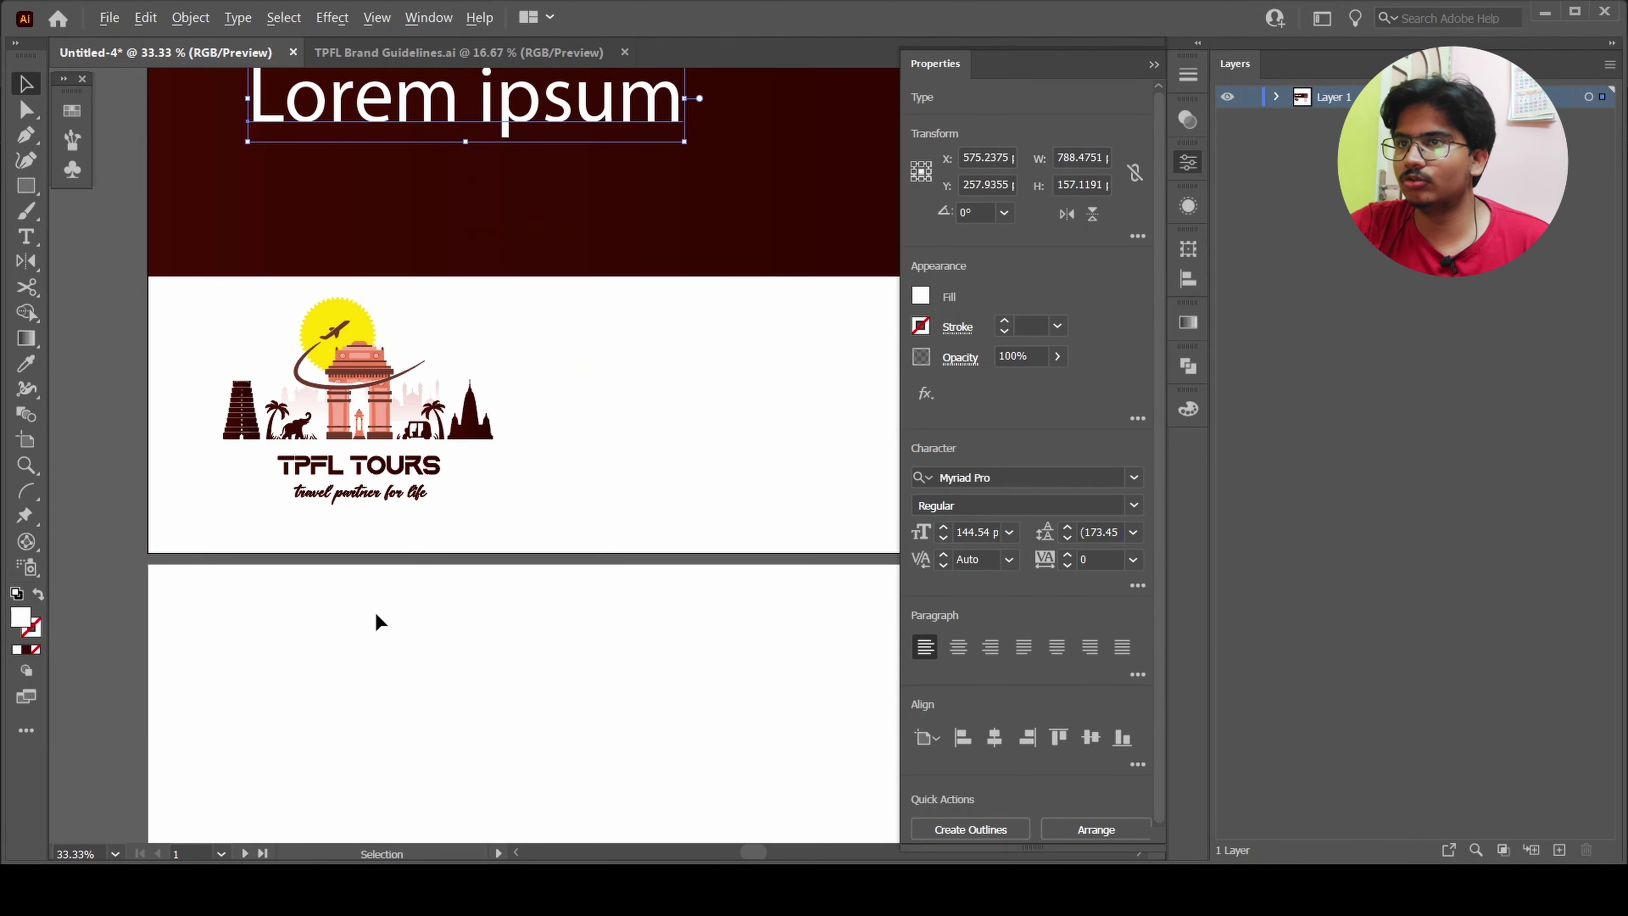
scroll(266, 626, up, 3)
scroll(435, 642, up, 2)
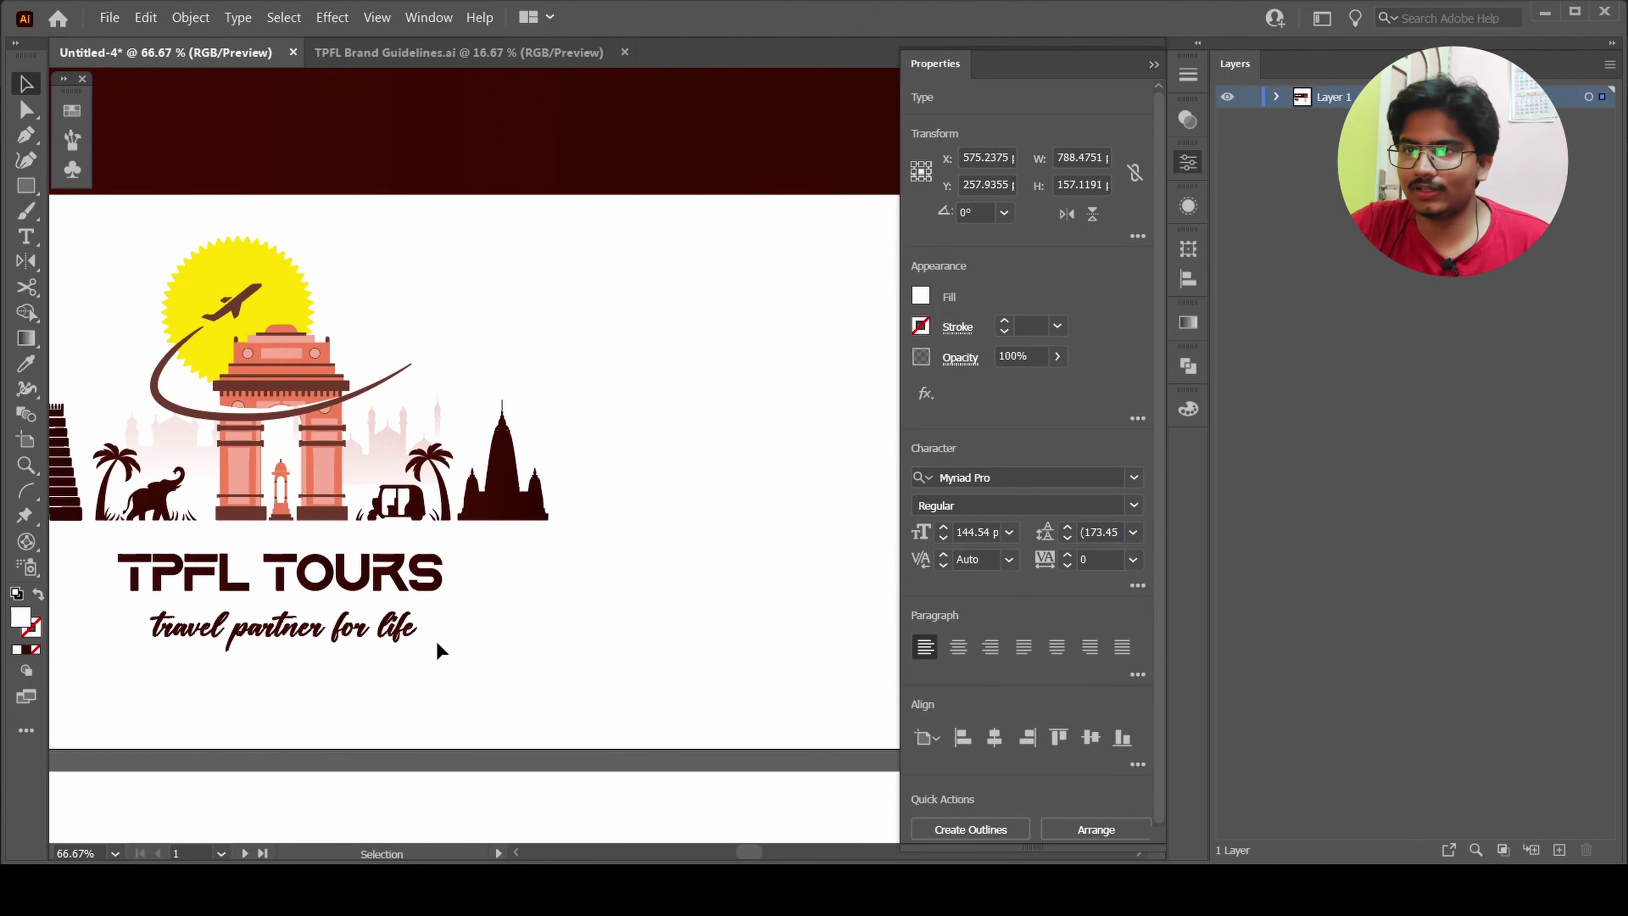
scroll(375, 670, down, 3)
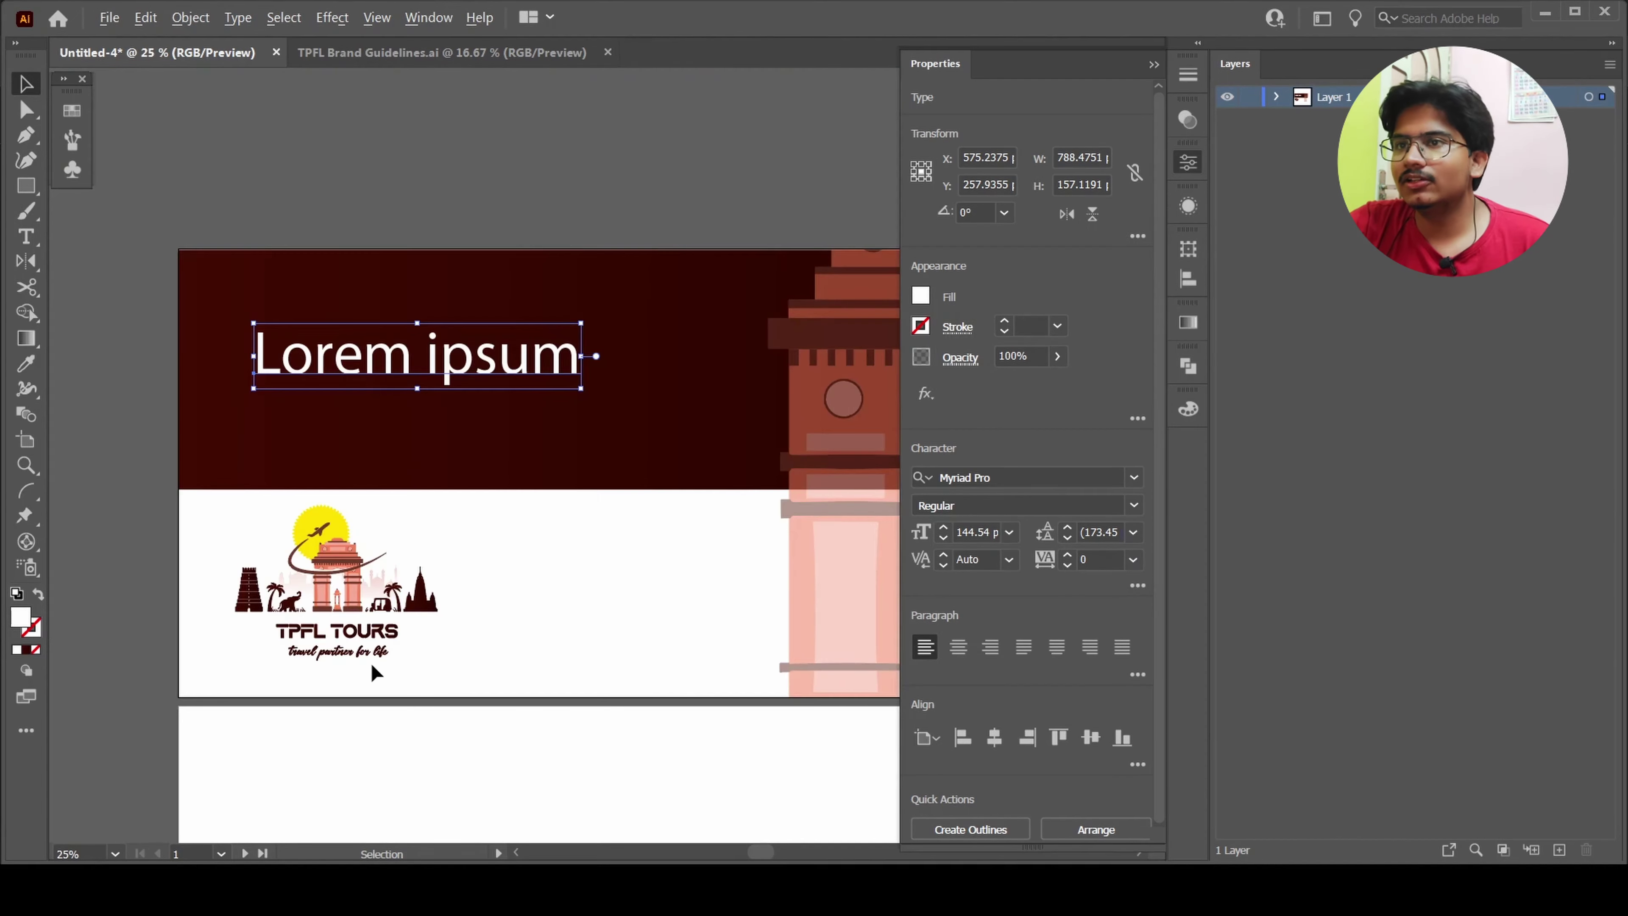
click(1046, 476)
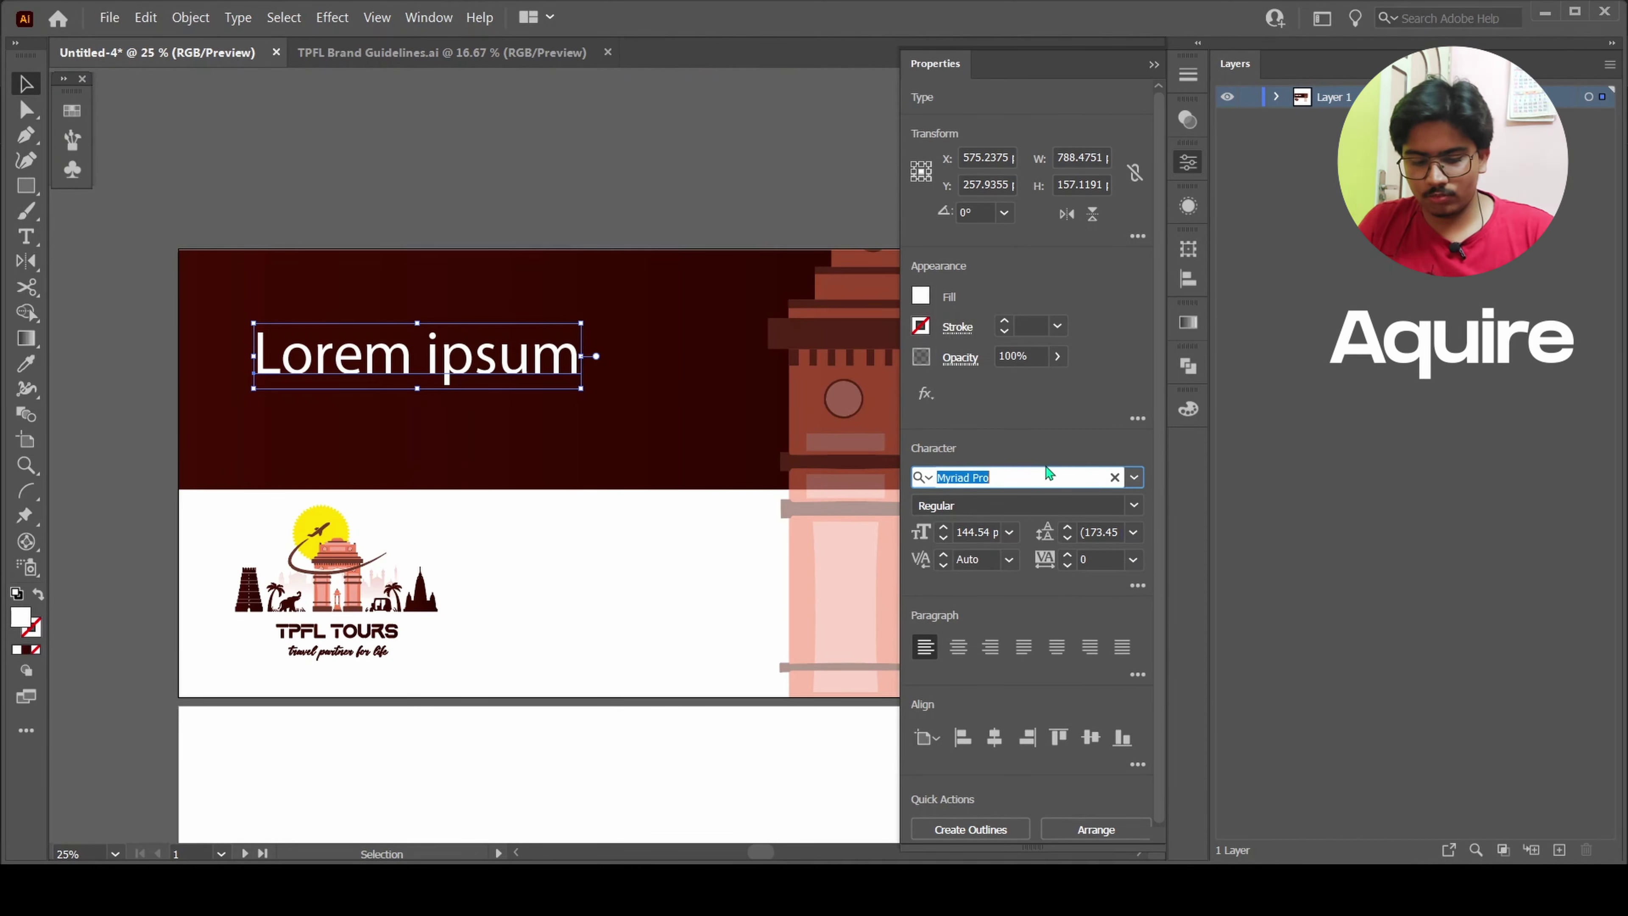
text(aquire)
click(1205, 633)
- Replace the placeholder text with "BRAND GUIDELINES" on two lines
key(t)
drag(659, 353, 68, 356)
text(BRAND)
key(Return)
text(GUIDELINES)
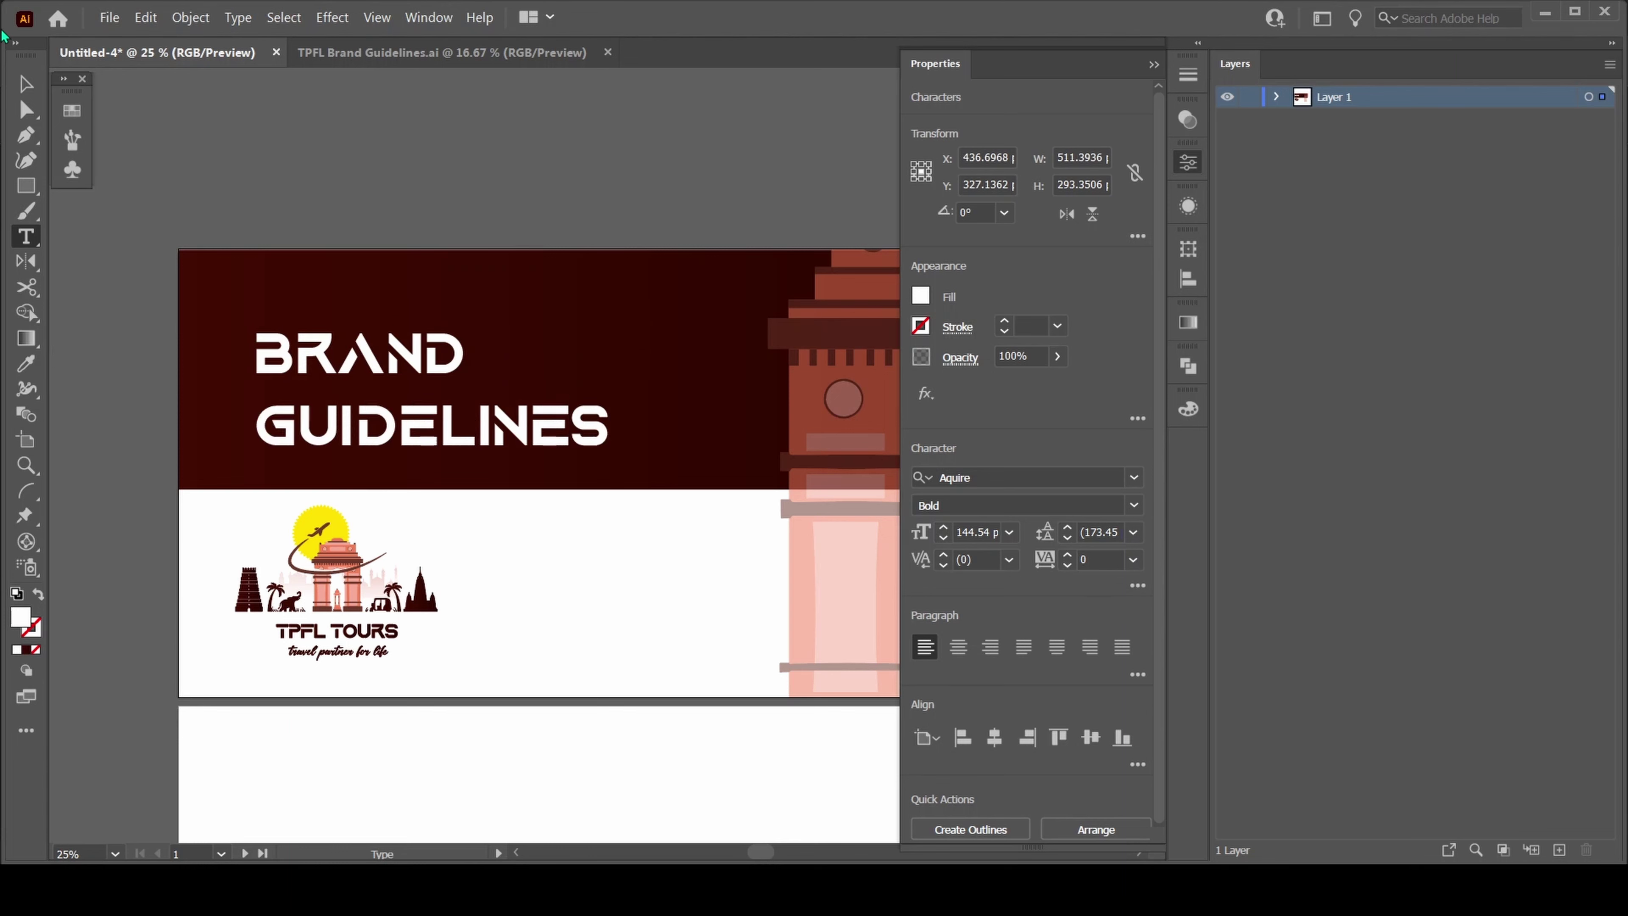
key(Escape)
- Set the leading of the "BRAND GUIDELINES" heading to 88 and deselect it
click(1132, 532)
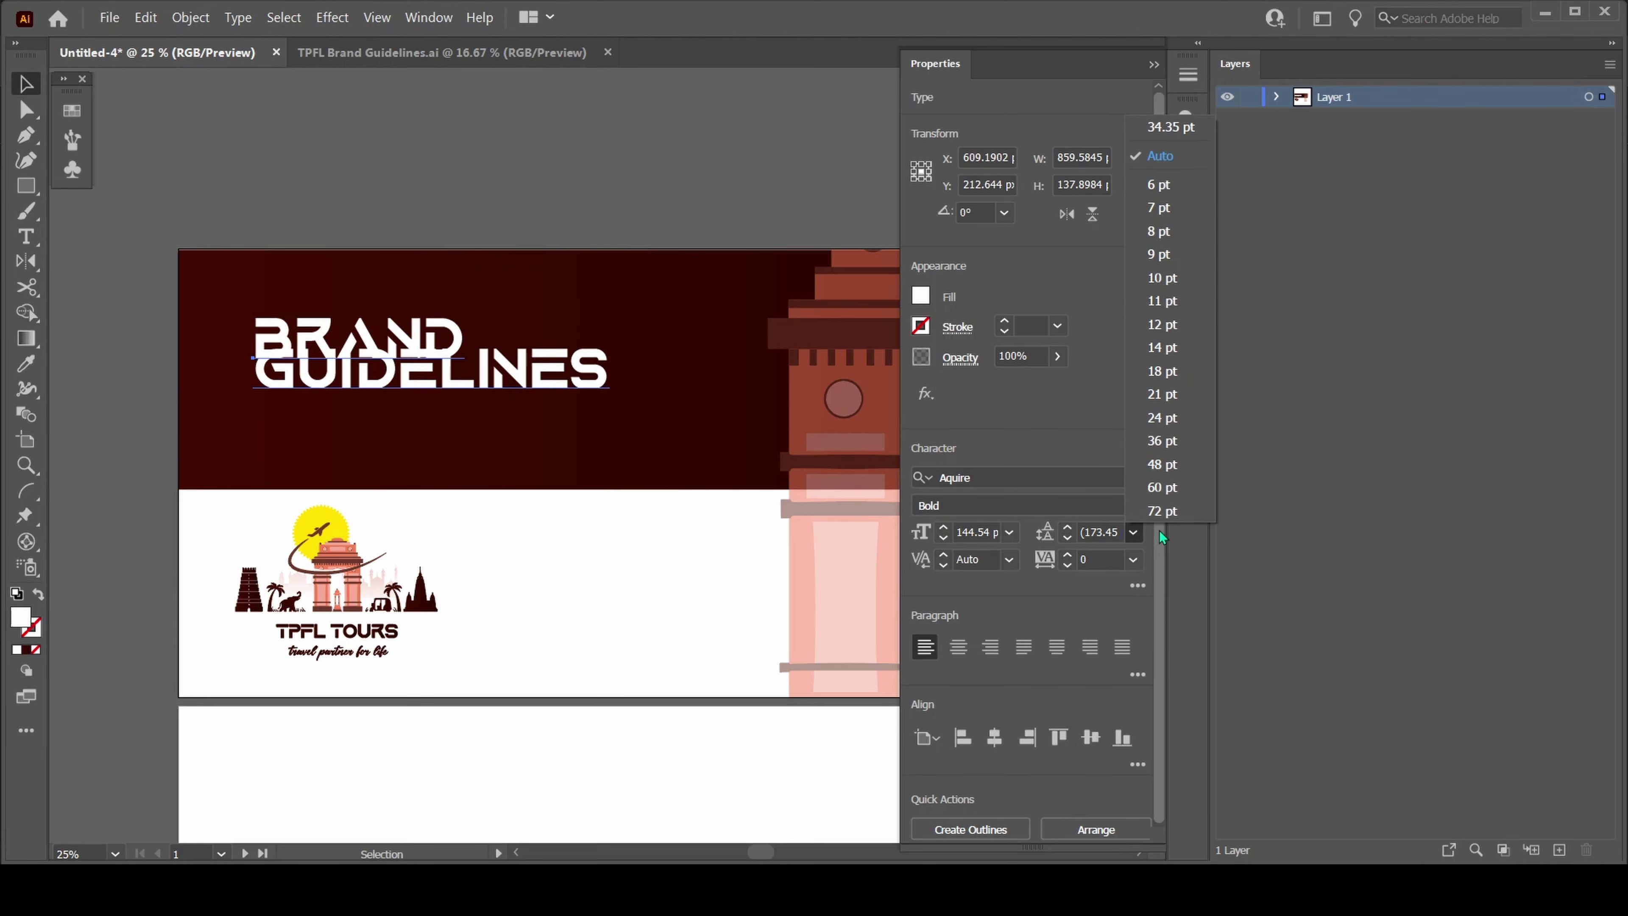
text(88)
key(Return)
scroll(1097, 537, up, 2)
key(ctrl+shift+a)
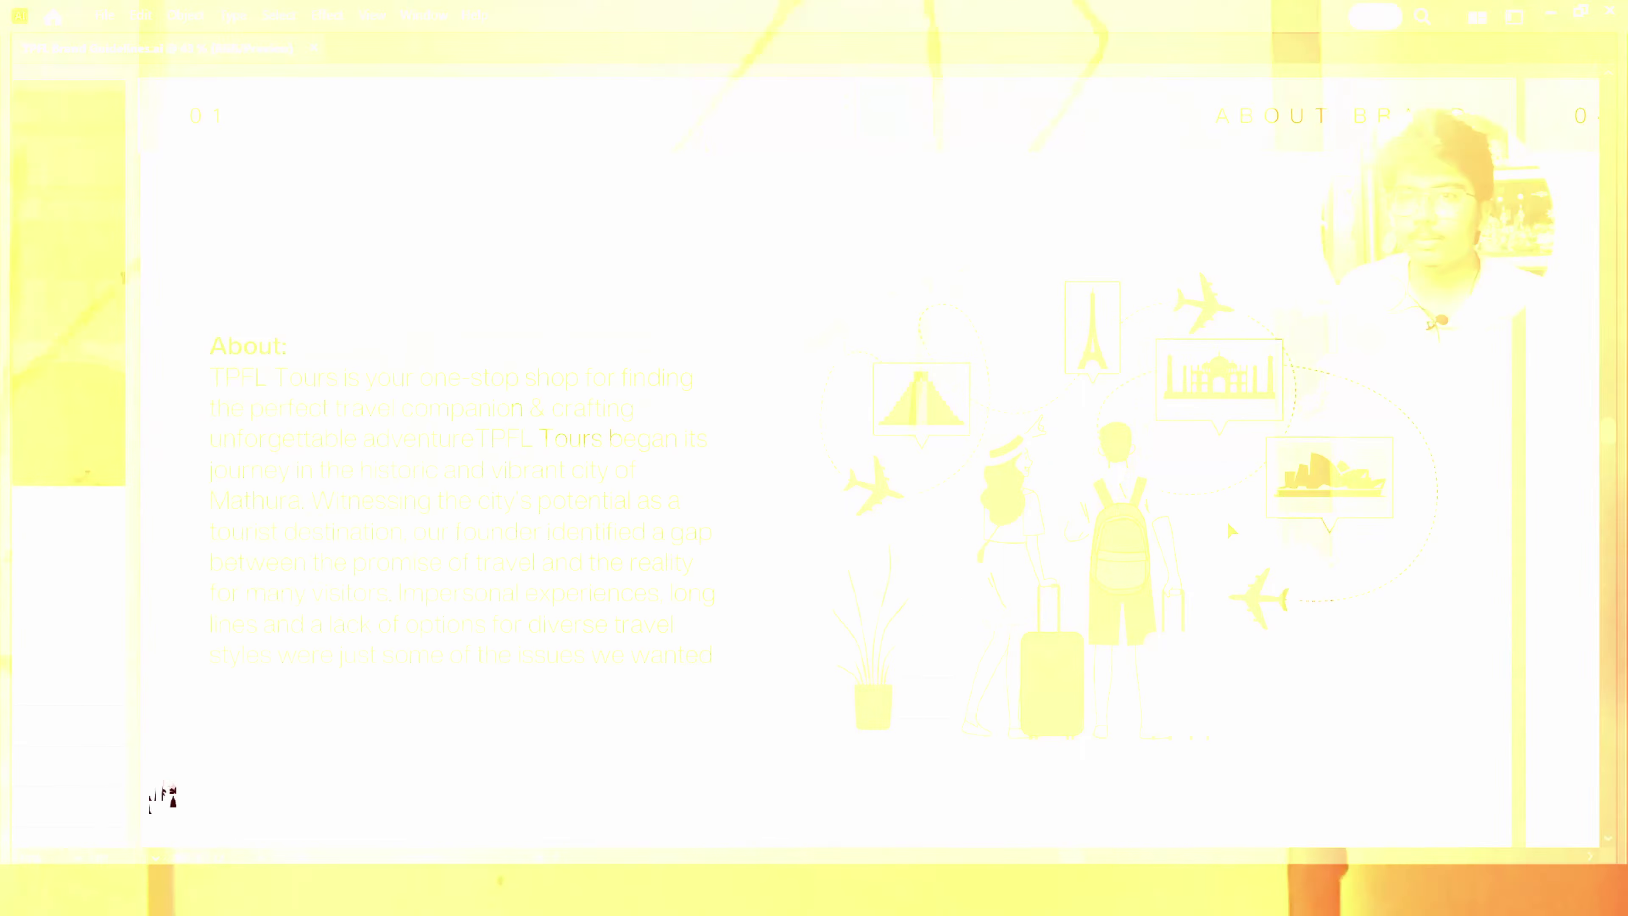